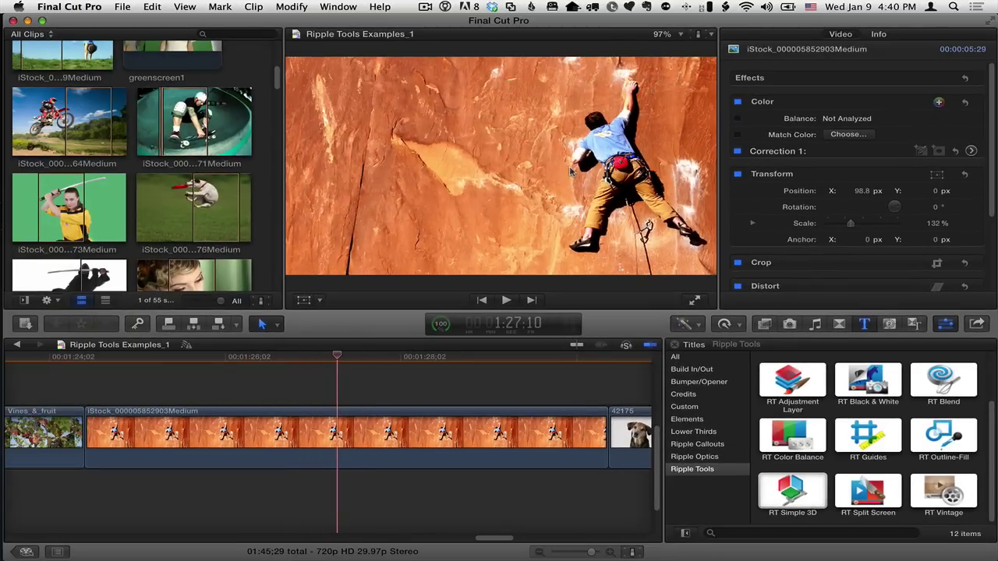
Connect an RT Split Screen title over the full length of the climber clip
left_click(293, 416)
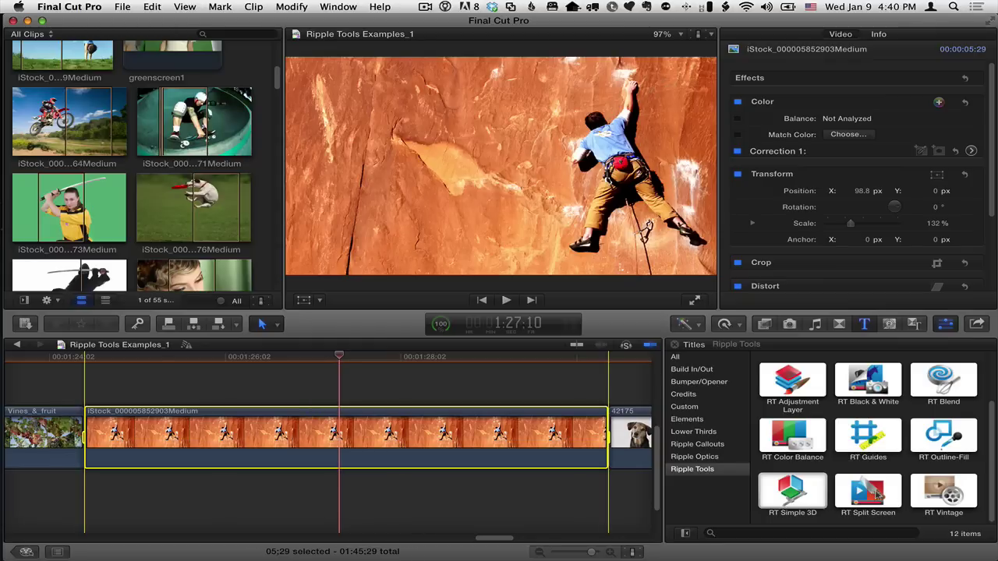
left_click(877, 495)
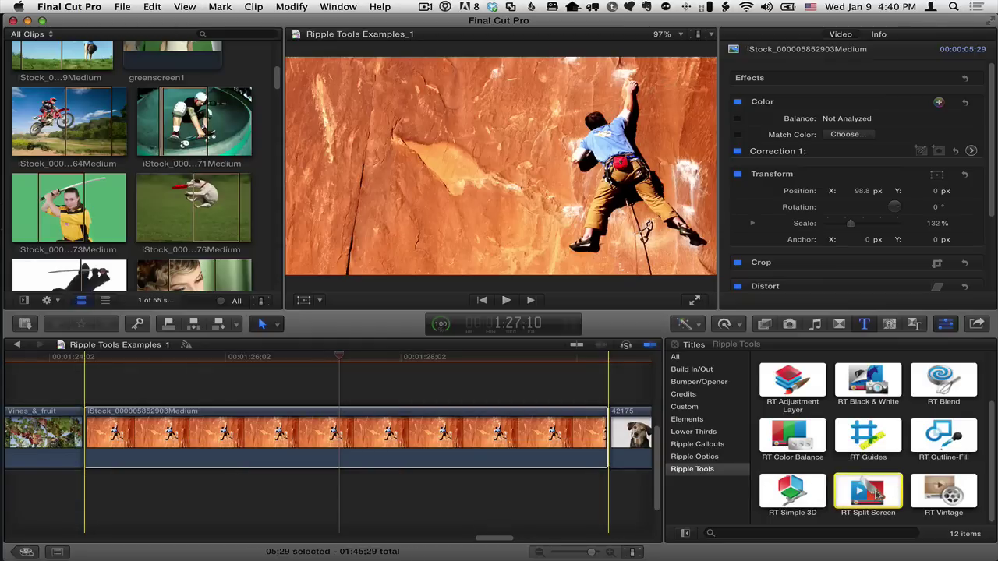
key("q")
Select the new title and skim through it to preview the climber in the split
left_click(329, 357)
left_click(331, 391)
left_click(331, 393)
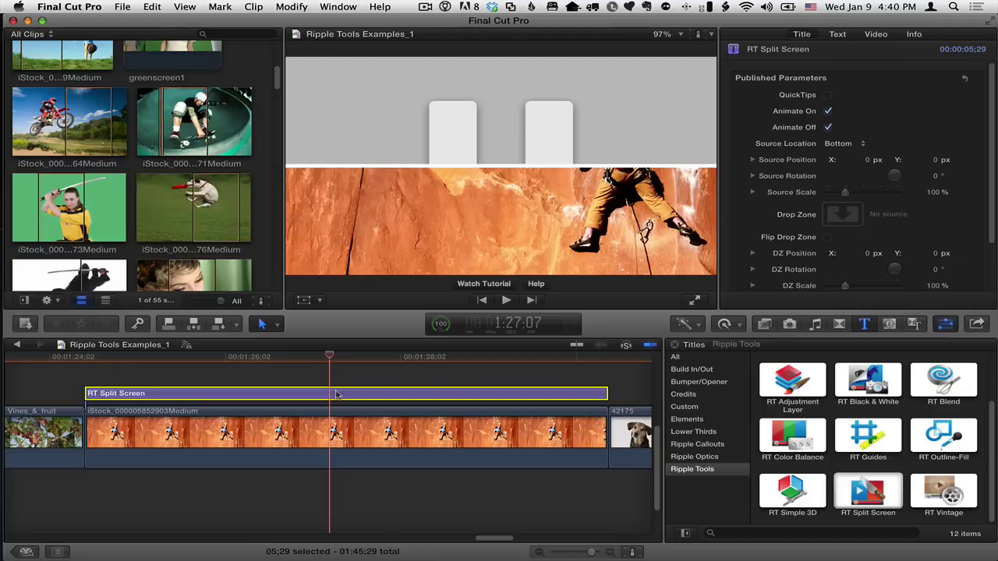
left_click_drag(321, 357, 86, 370)
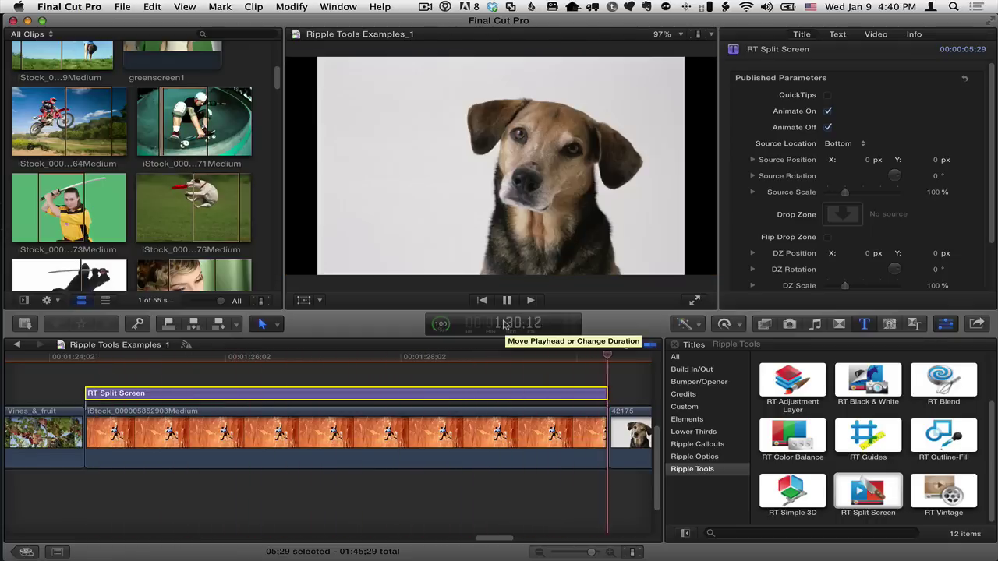
left_click_drag(400, 359, 333, 360)
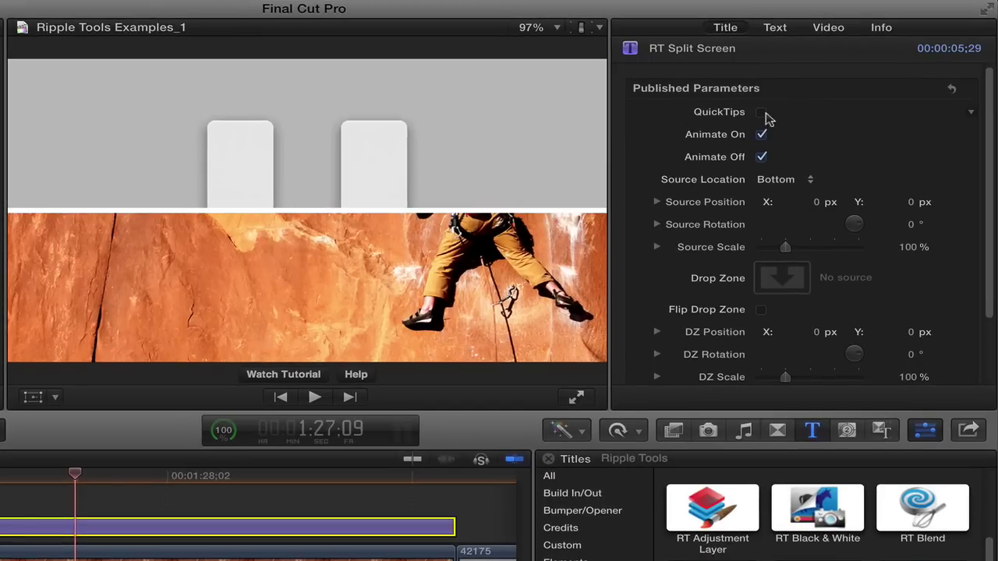
left_click(761, 112)
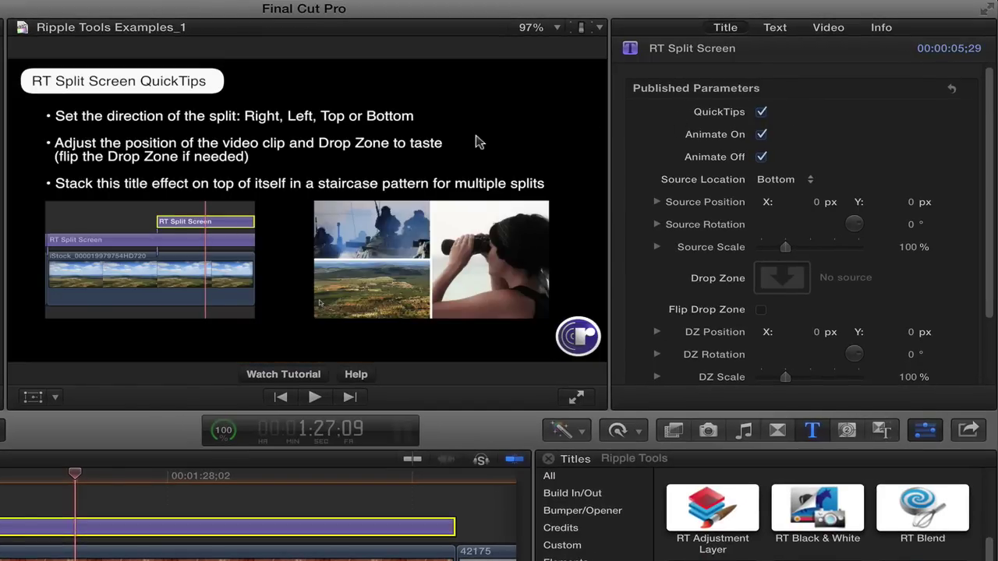
left_click(761, 112)
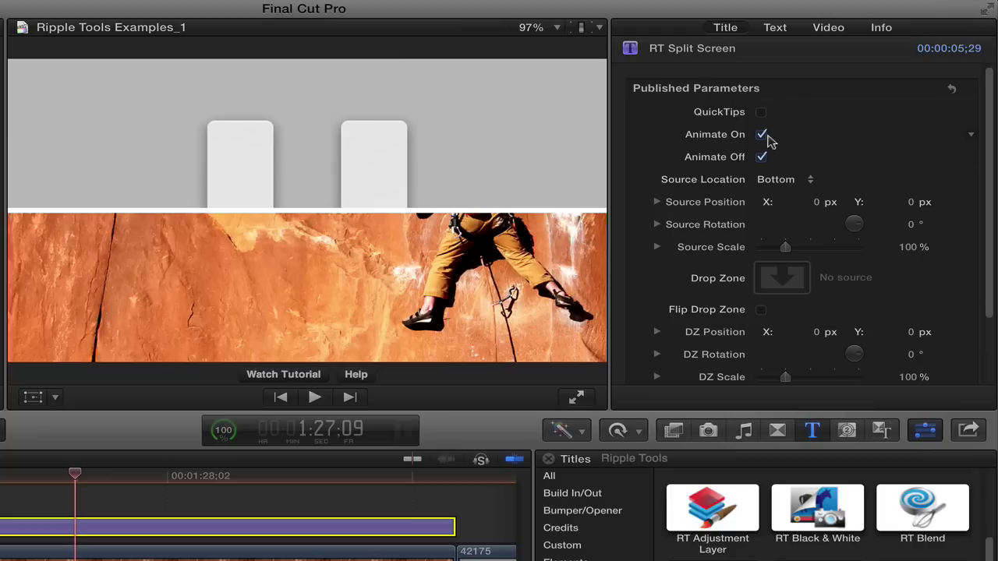
left_click(762, 134)
left_click(762, 157)
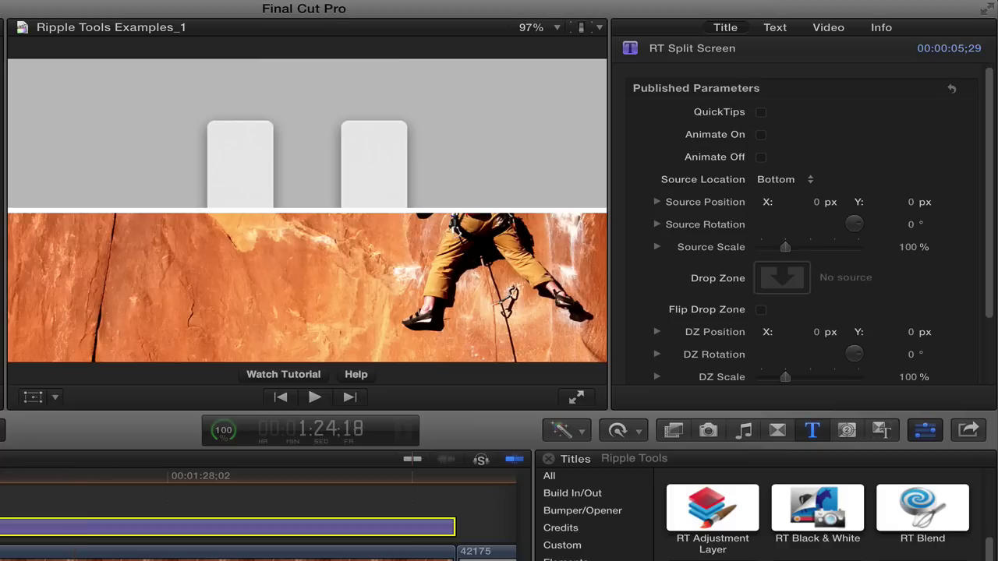
left_click(456, 477)
left_click_drag(456, 482, 44, 479)
left_click(761, 135)
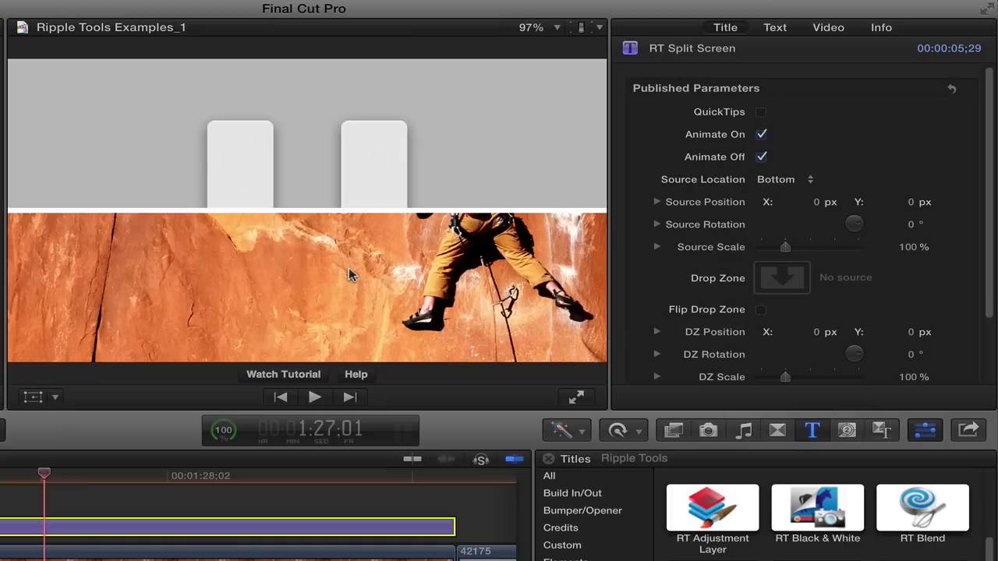
Set Source Location to Right and play back the split-screen animation
left_click(787, 184)
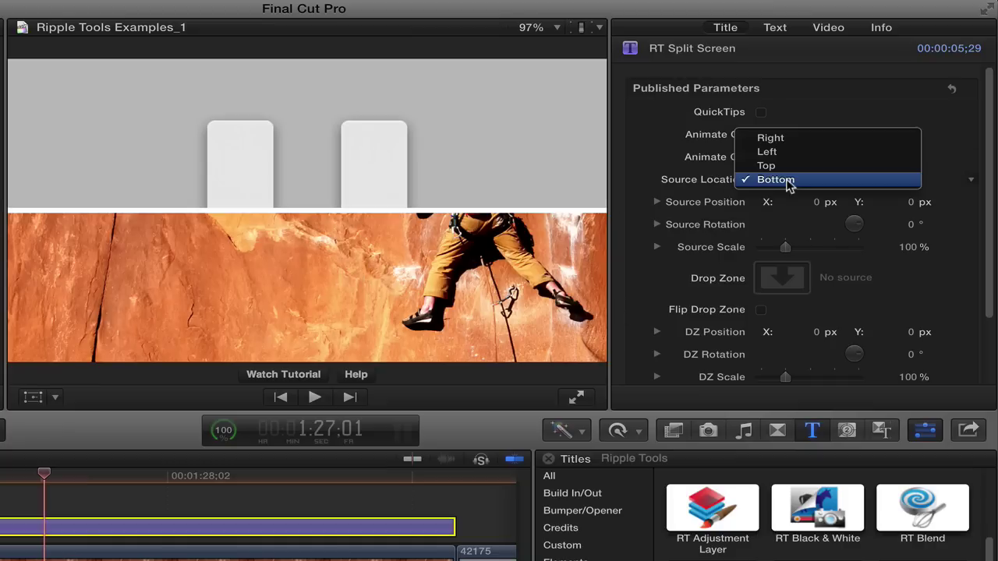
left_click(785, 142)
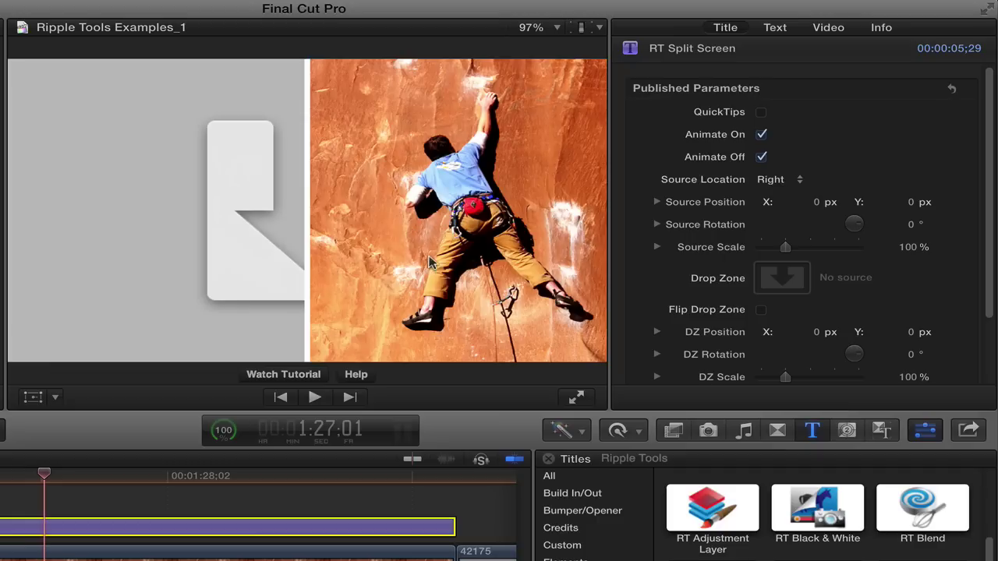
key("shift+slash")
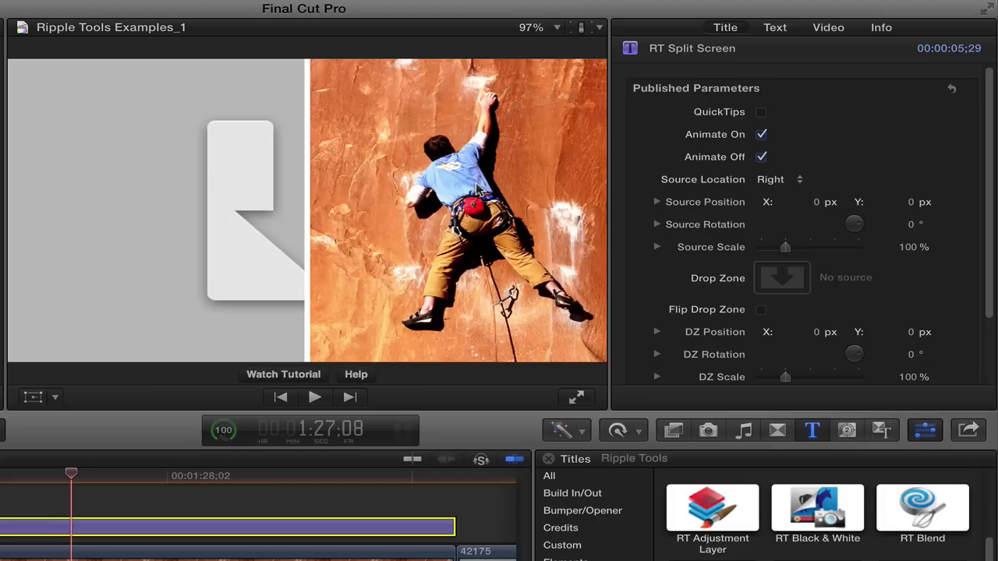
Scale the climber source to 127% and position it at X -14.7 px, Y 1.5 px
left_click_drag(814, 204, 820, 204)
left_click_drag(911, 205, 914, 204)
left_click_drag(909, 247, 924, 247)
left_click_drag(815, 203, 805, 202)
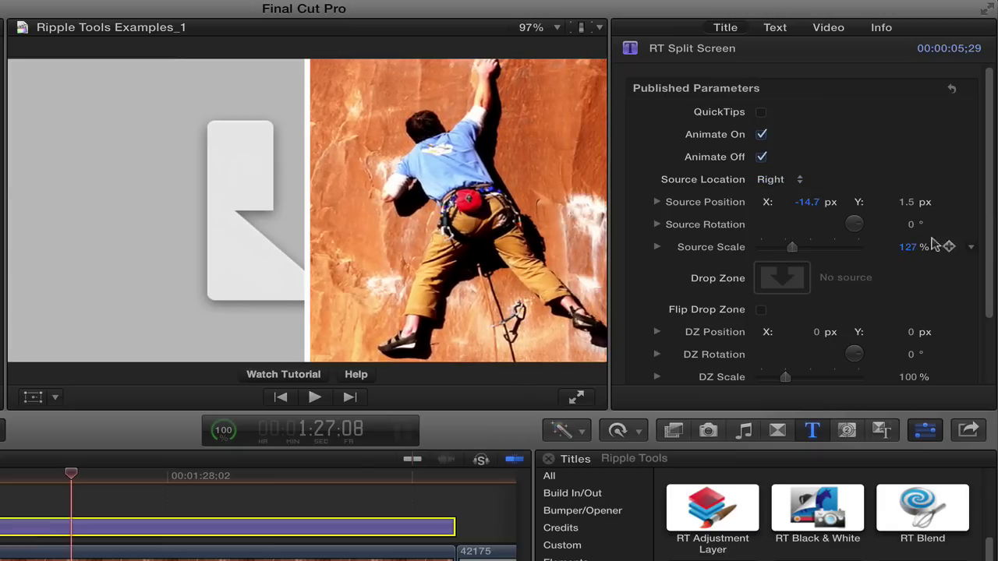
left_click_drag(910, 225, 911, 224)
Apply the skateboarder clip to the split screen's empty drop zone
left_click(782, 279)
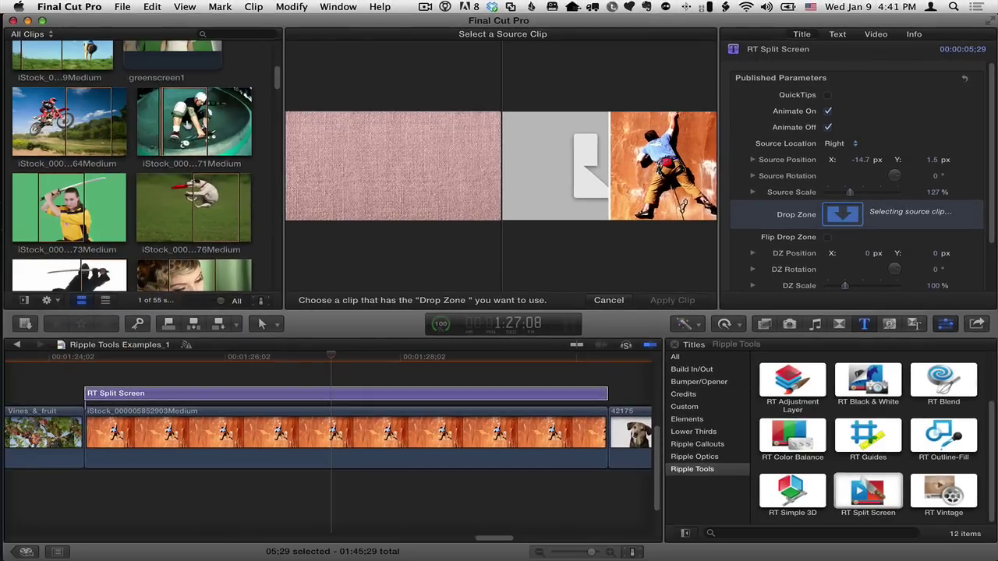
left_click(184, 122)
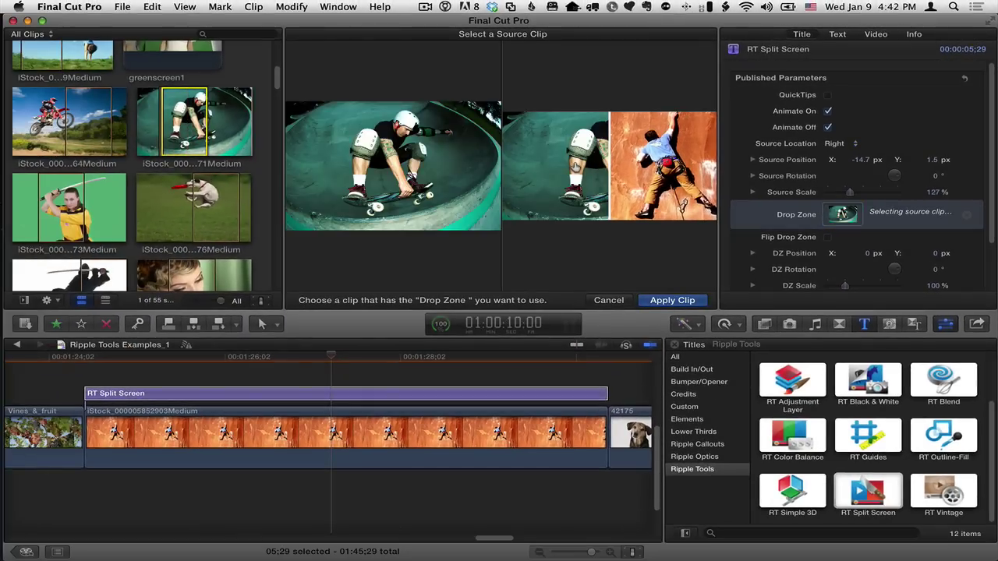
left_click(686, 302)
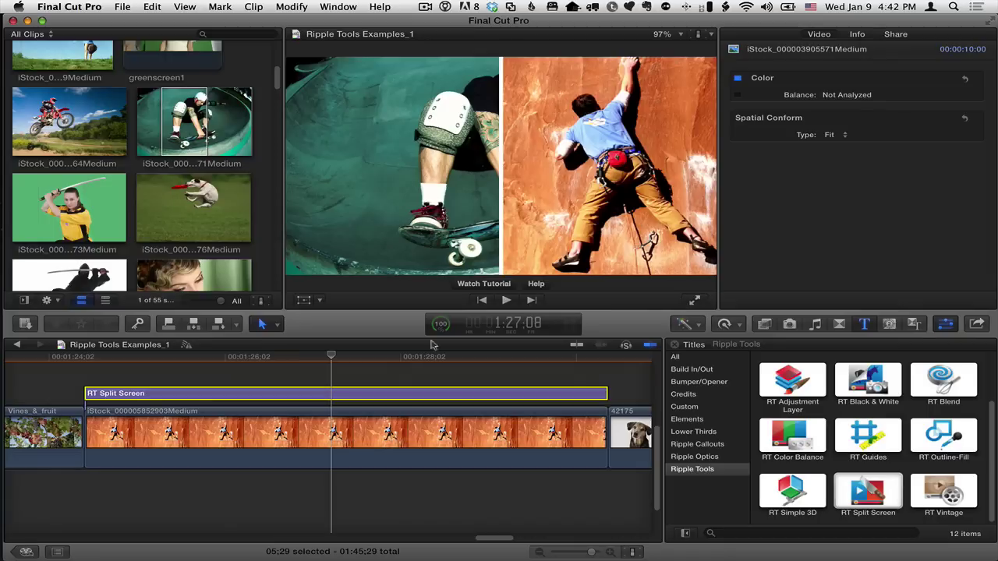
Play the split-screen title from its start to review the skateboarder beside the climber
left_click(85, 356)
key("space")
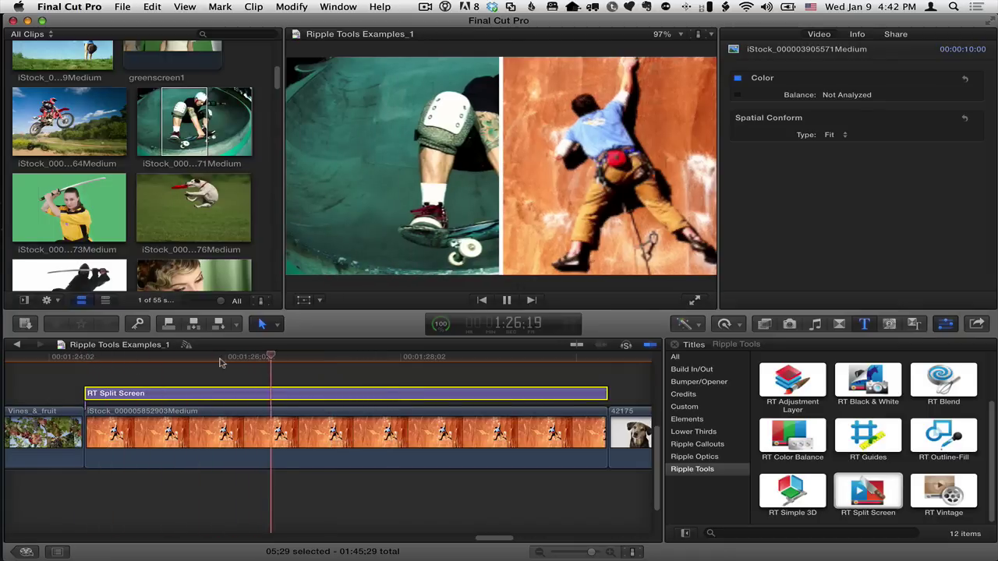
key("space")
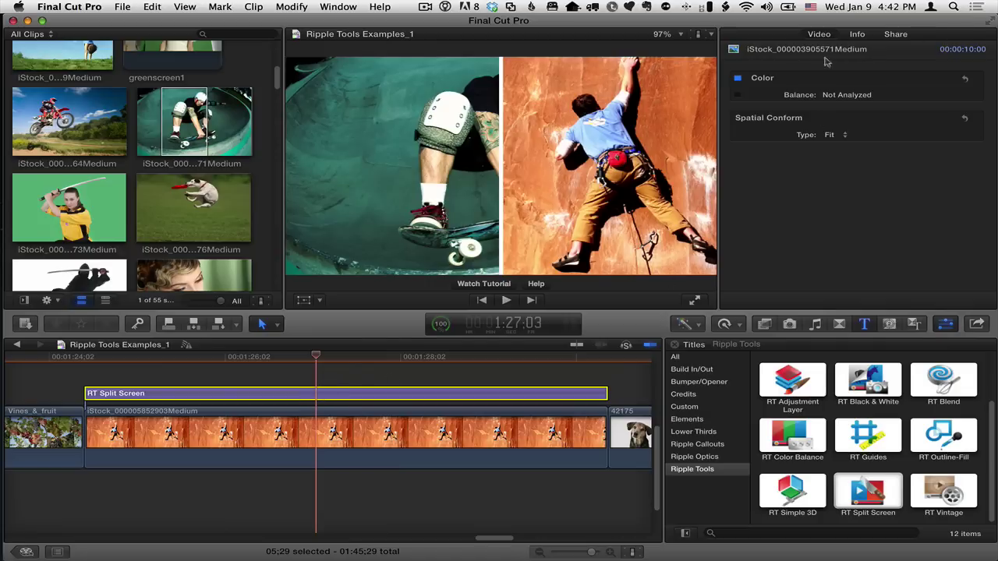
Toggle the split-screen title's Flip Drop Zone on, then back off
left_click(312, 392)
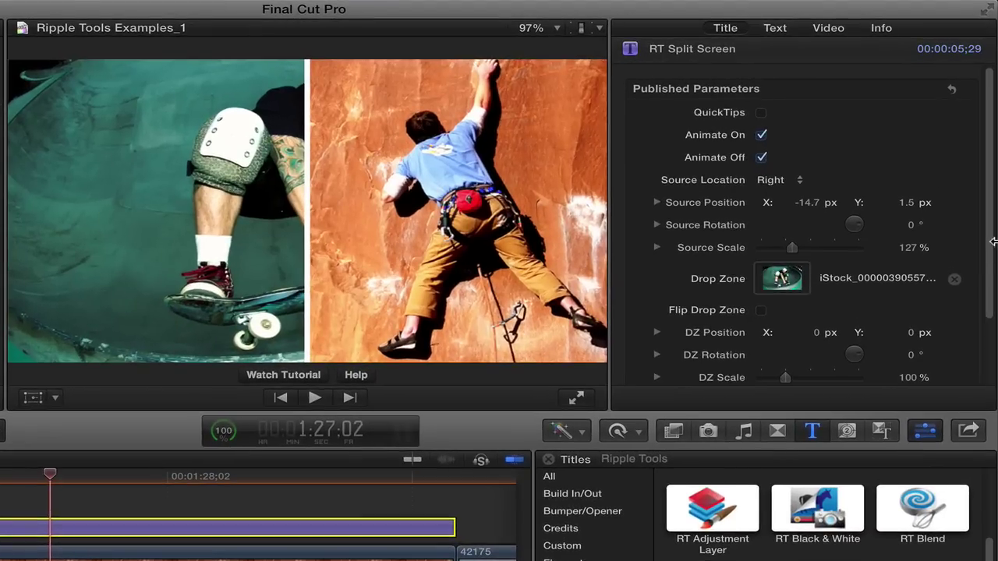
scroll(986, 243, "down", 2)
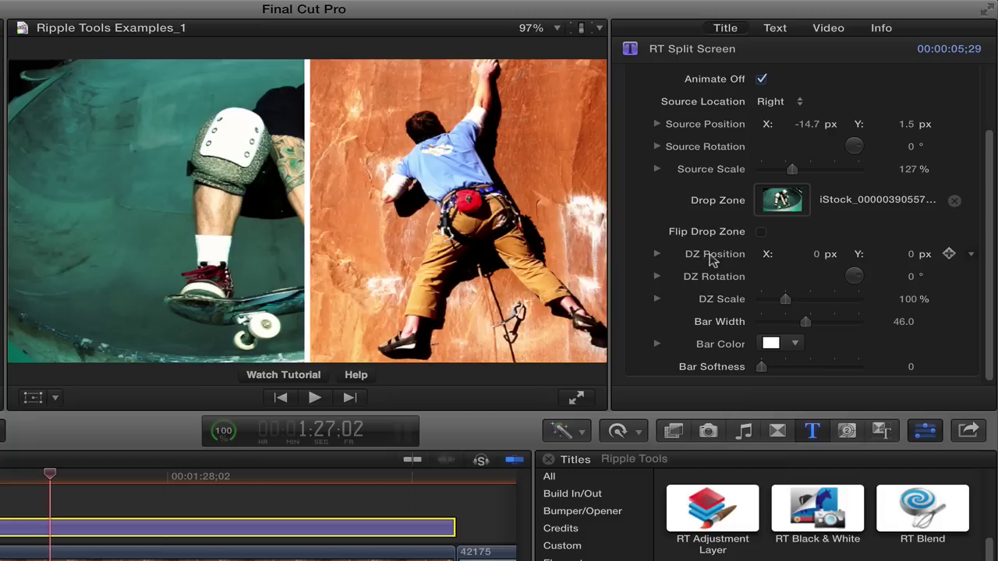
left_click(761, 232)
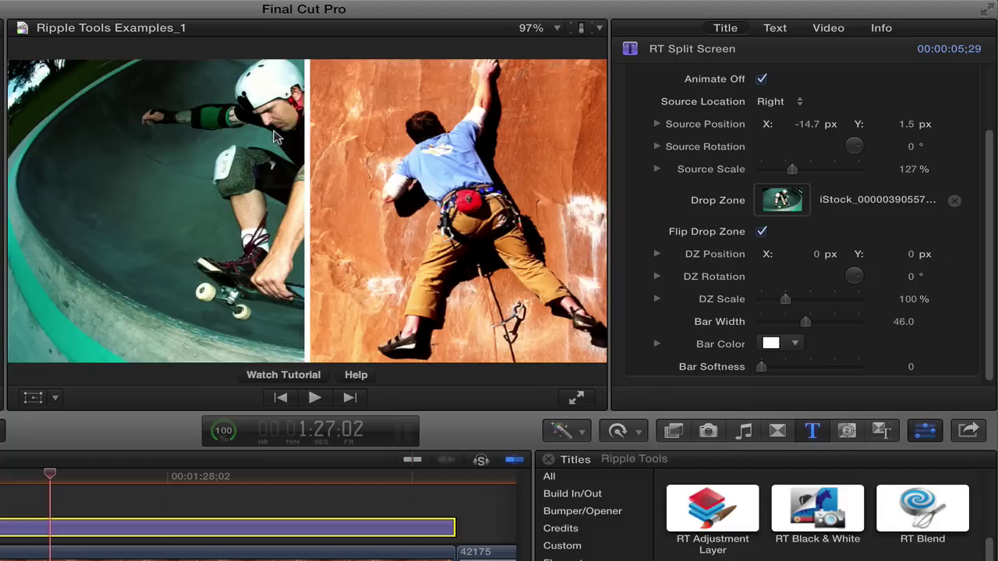
left_click(761, 232)
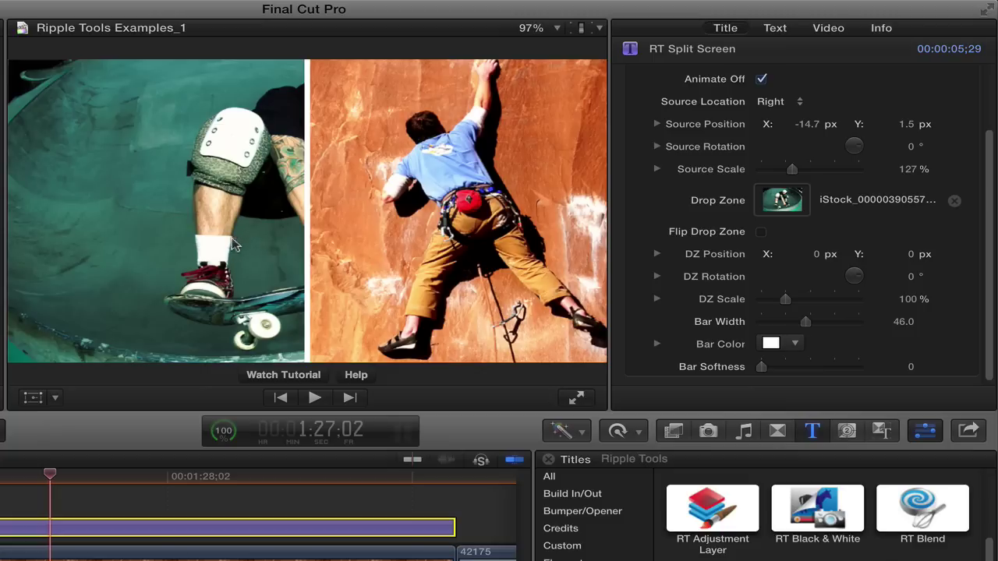
Shift the skateboarder image left in the viewer with the on-screen controls, zoomed out
left_click(194, 205)
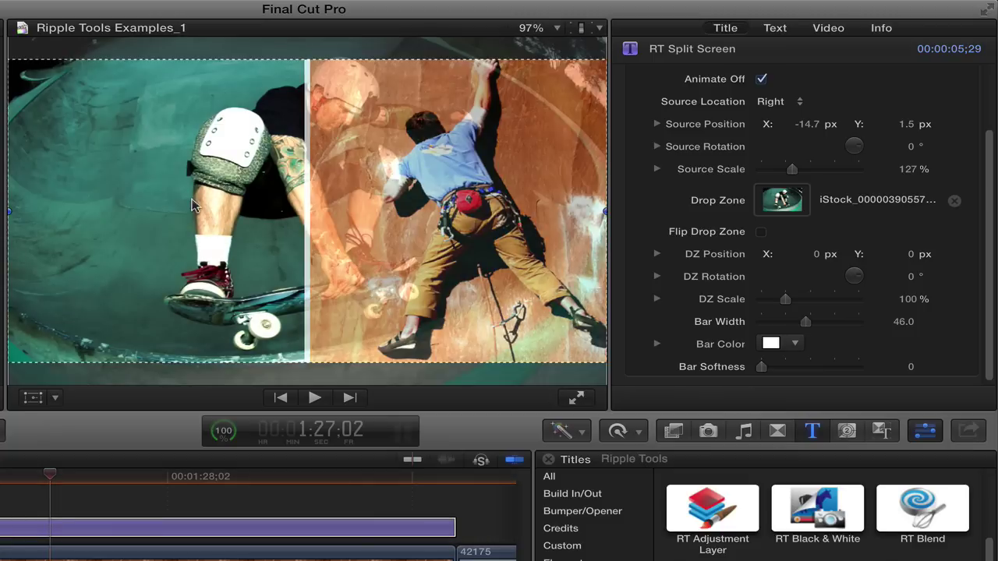
key("super+minus")
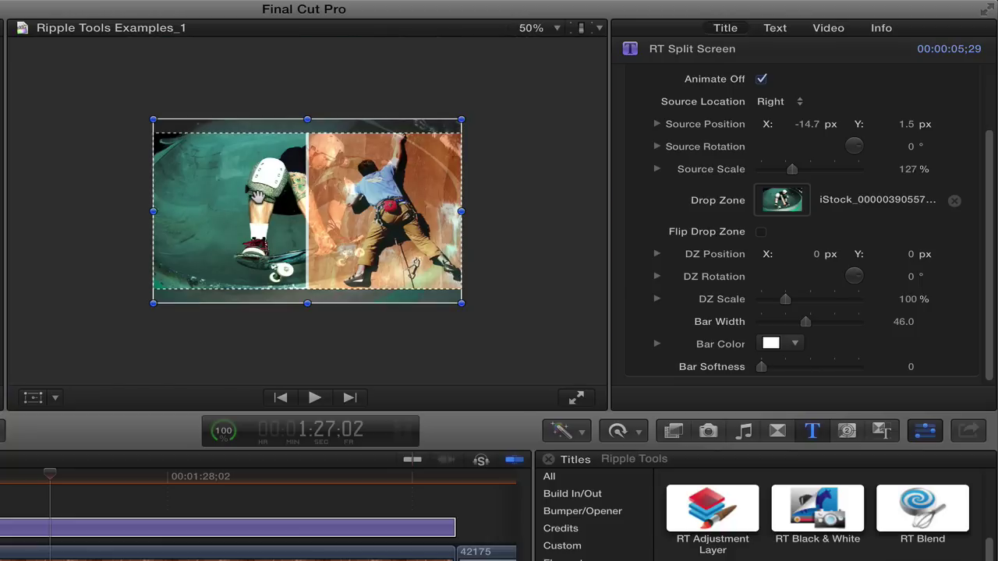
left_click_drag(257, 197, 182, 197)
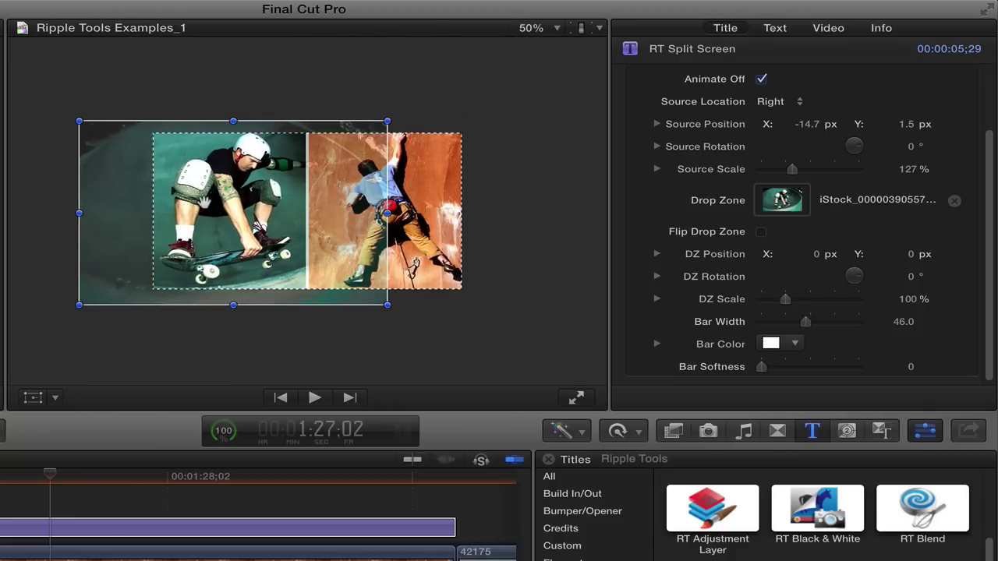
Slightly resize the split-screen title's frame, shift it left, then select the climber clip
left_click(75, 115)
left_click(273, 192)
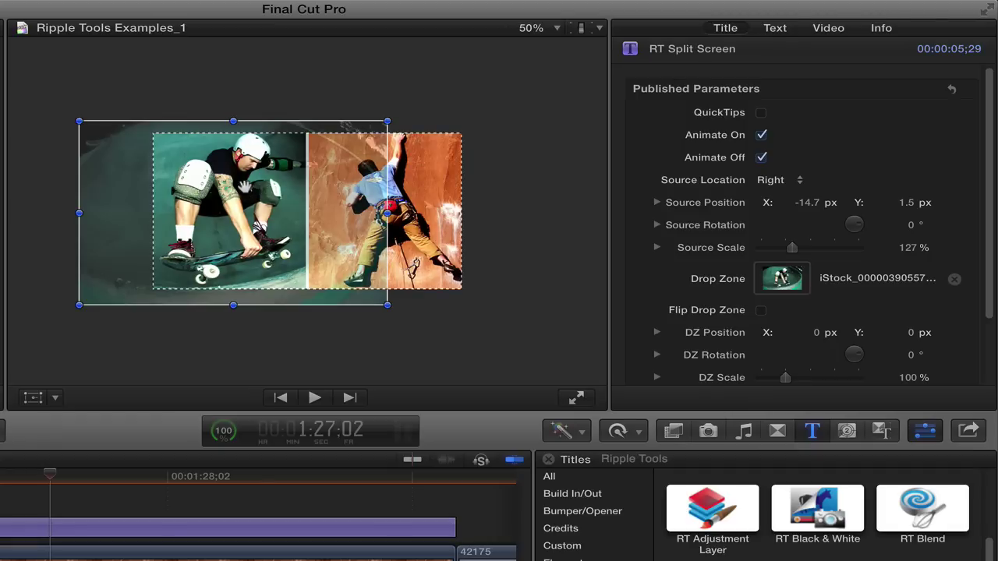
left_click_drag(79, 121, 94, 128)
mouse_move(246, 190)
left_mouse_down()
mouse_move(238, 188)
mouse_move(247, 190)
left_mouse_up()
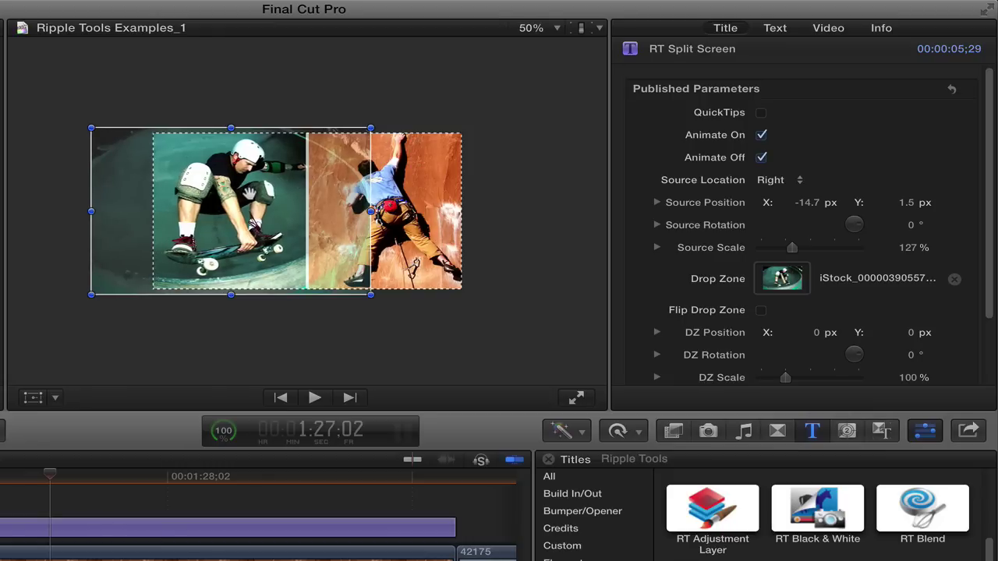
left_click(223, 102)
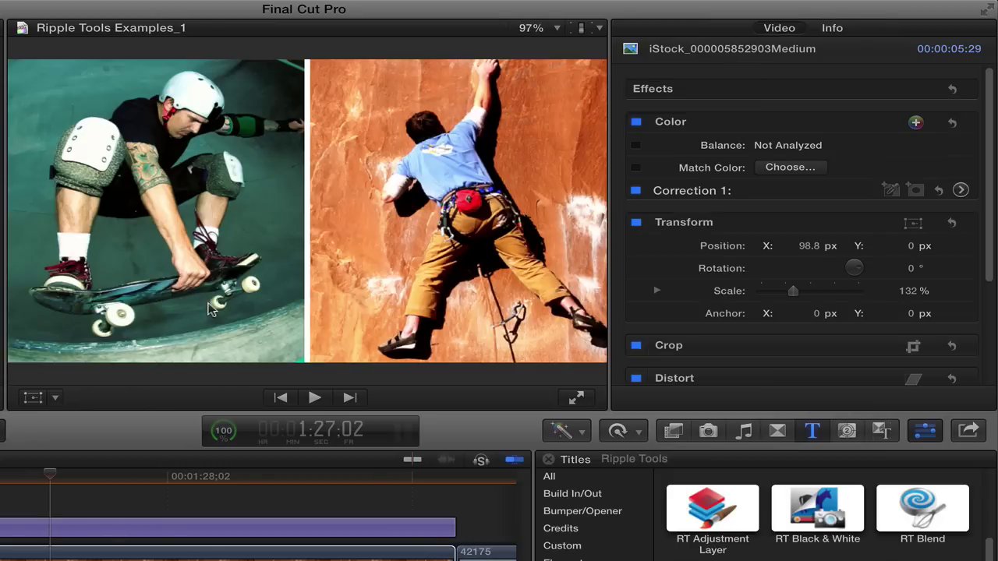
Set the drop-zone position to -1.2, 0.4 px and DZ Scale to 110%
left_click(55, 533)
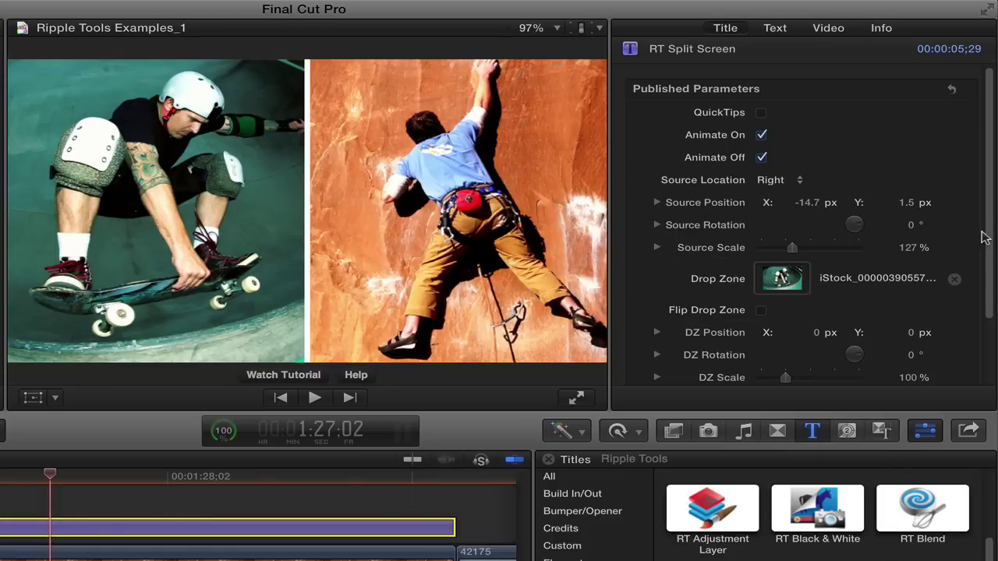
scroll(983, 238, "down", 3)
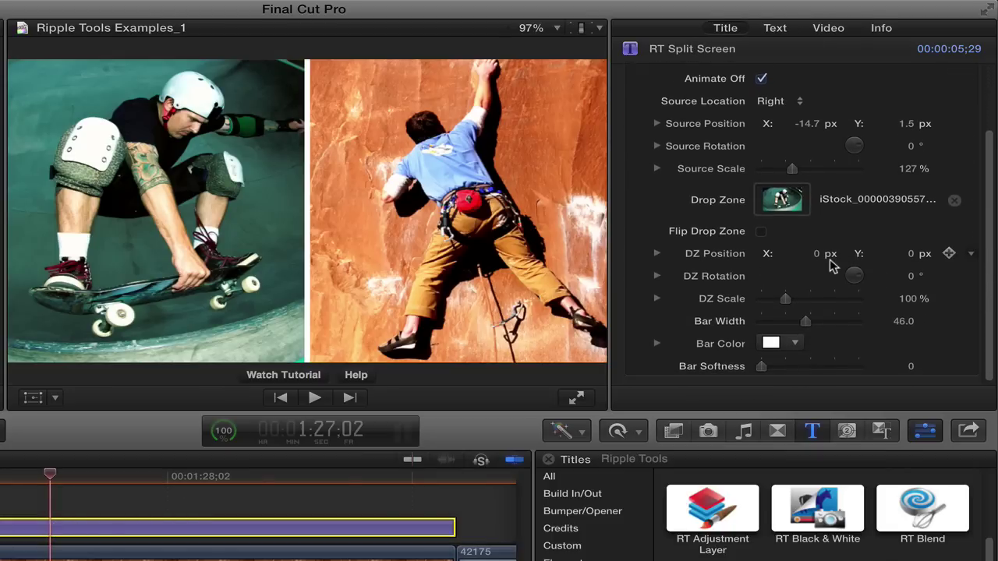
left_click_drag(815, 253, 811, 254)
left_click_drag(905, 254, 906, 253)
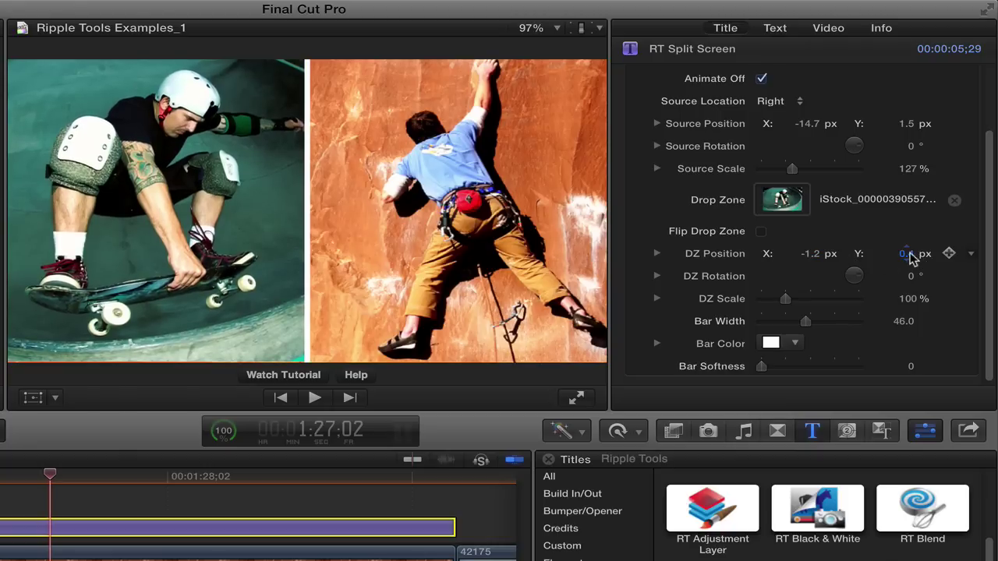
left_click_drag(909, 299, 915, 297)
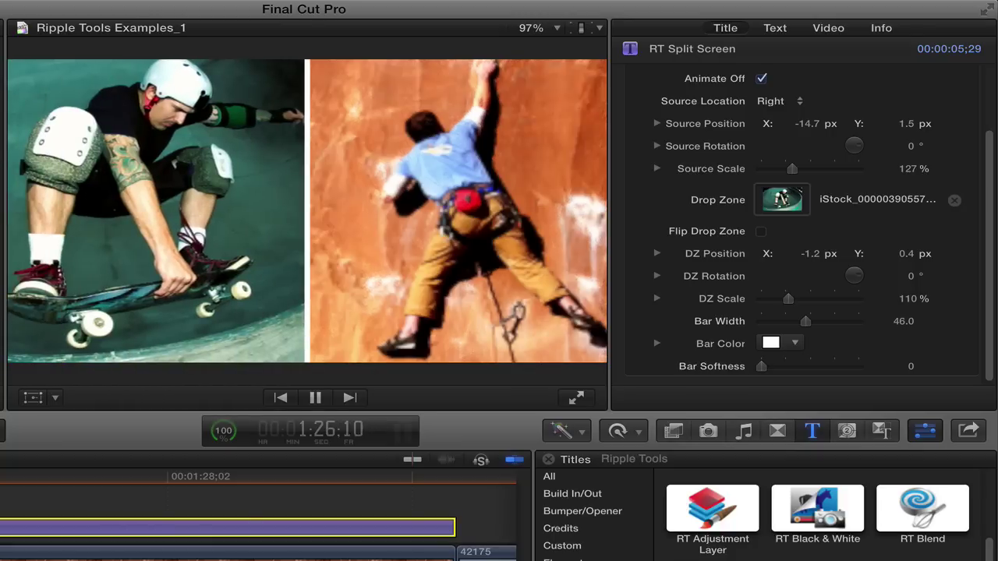
Stop playback, step the playhead forward a frame, and reselect the RT Split Screen title
key("space")
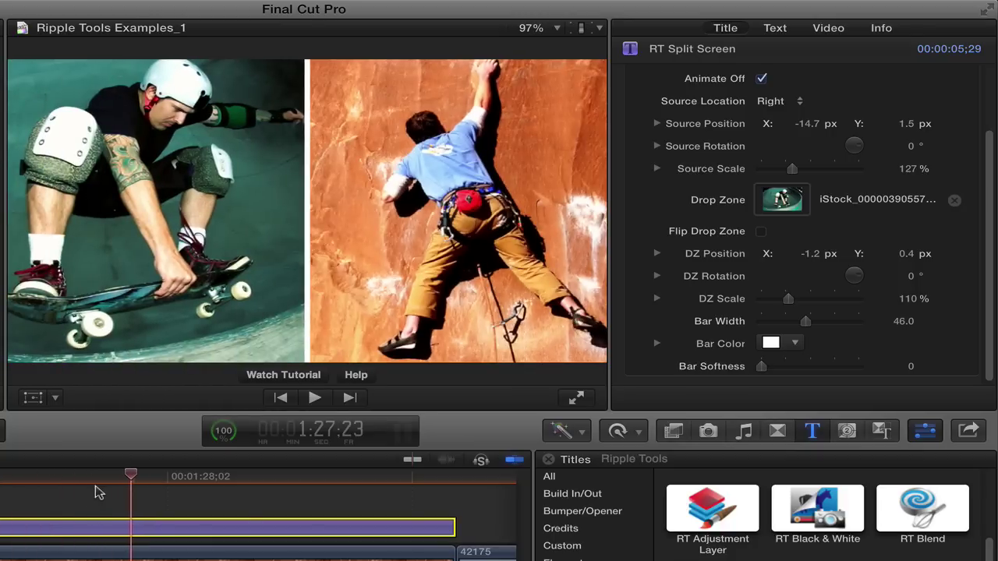
mouse_move(451, 525)
left_mouse_down()
mouse_move(465, 525)
mouse_move(451, 524)
left_mouse_up()
key("Right")
key("Right")
left_click(95, 520)
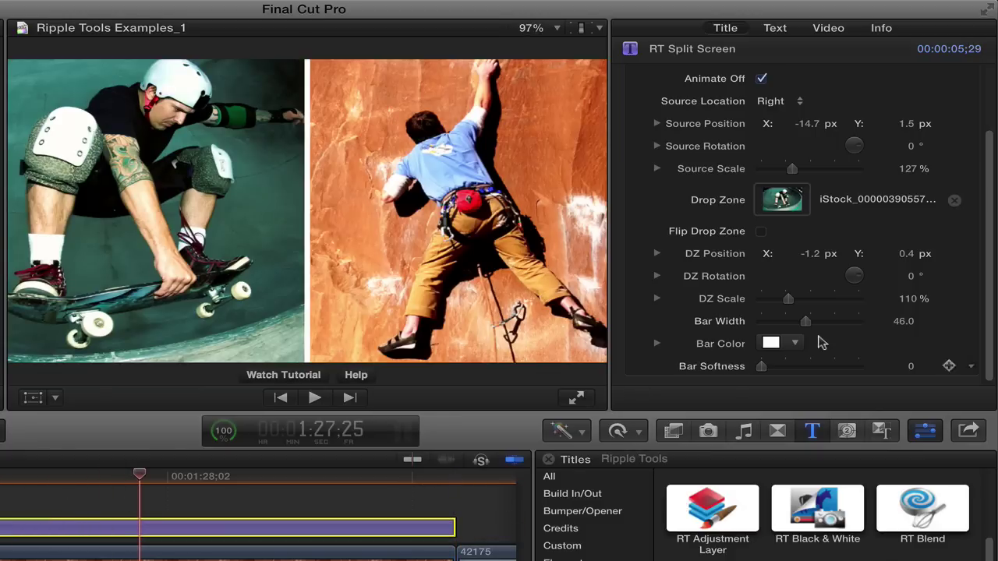
Widen the divider's Bar Width, working toward a value of 70
scroll(990, 250, "down", 1)
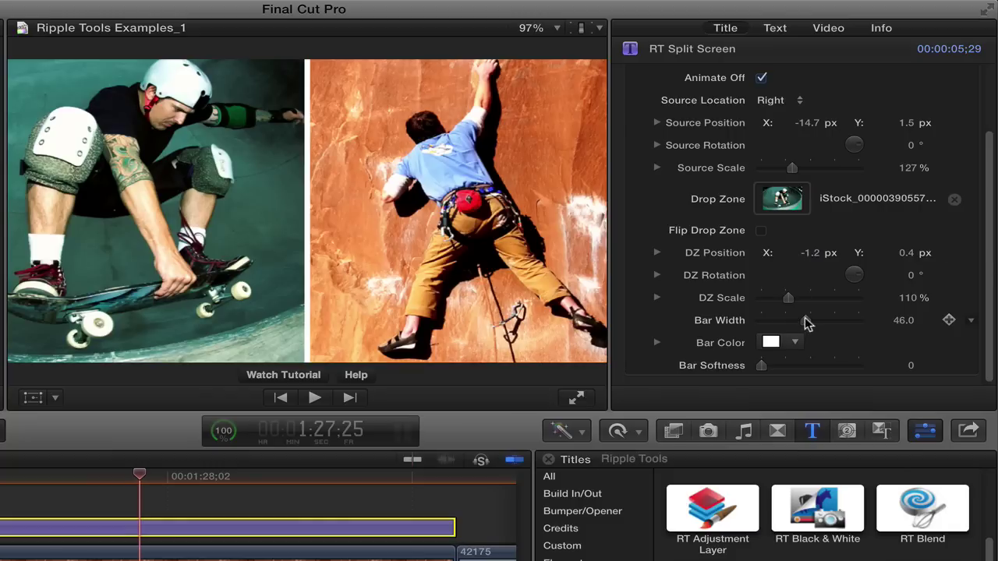
left_click_drag(805, 321, 858, 320)
left_click(900, 320)
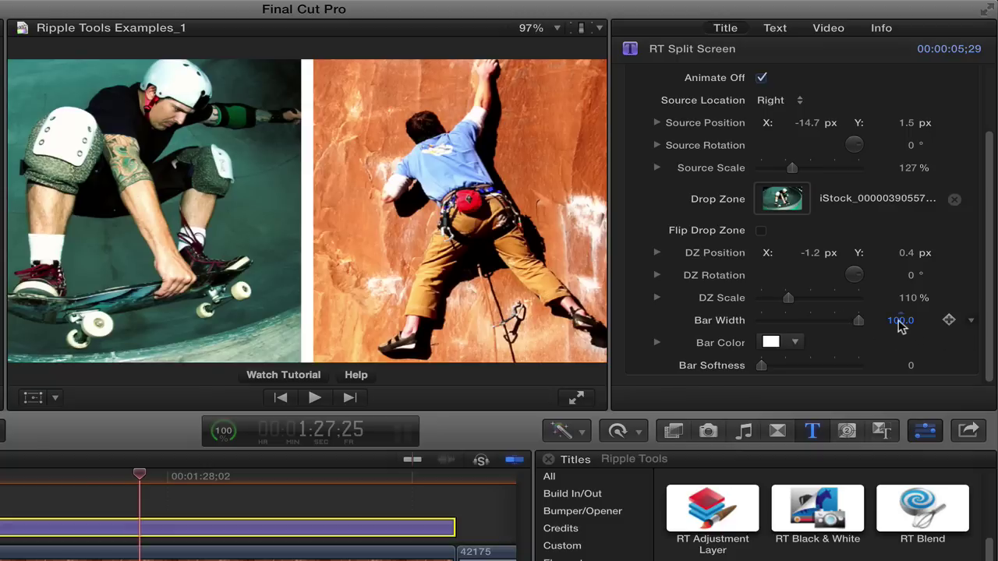
left_click_drag(900, 322, 901, 324)
Try divider bar colours and softness levels, then return Bar Softness to 0
left_click_drag(796, 345, 757, 392)
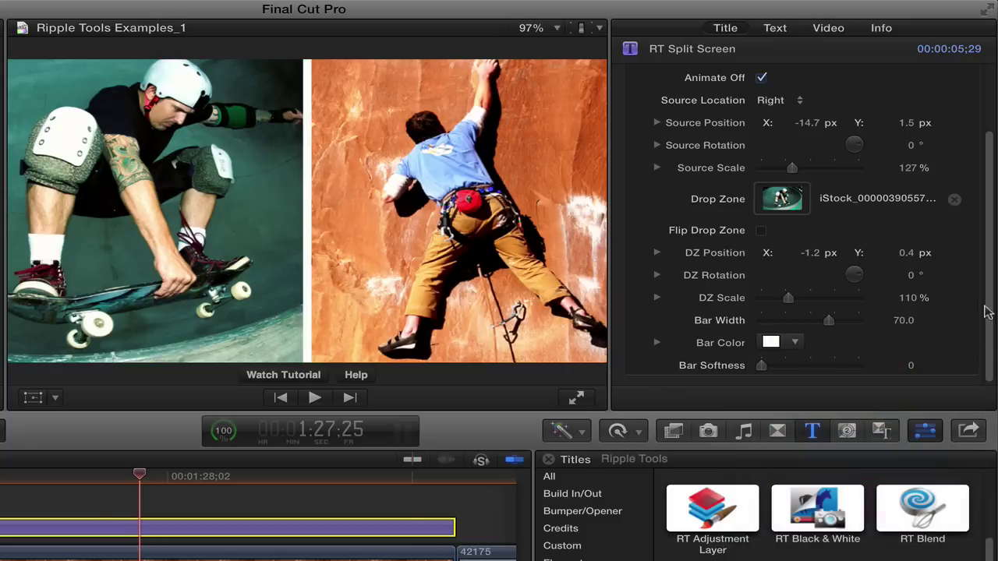
left_click_drag(761, 365, 935, 367)
left_click_drag(860, 364, 887, 366)
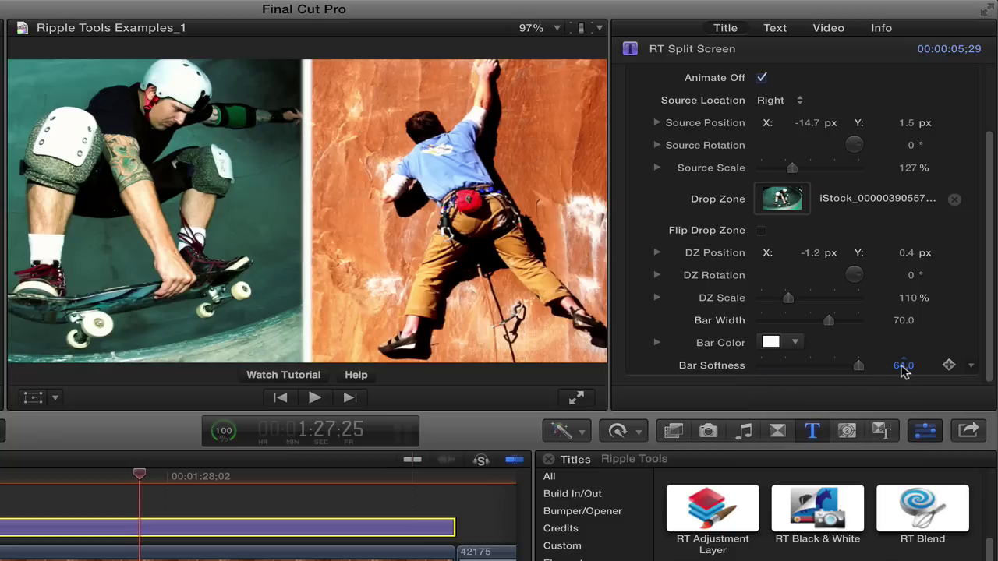
left_click_drag(902, 371, 943, 371)
left_click_drag(861, 364, 711, 372)
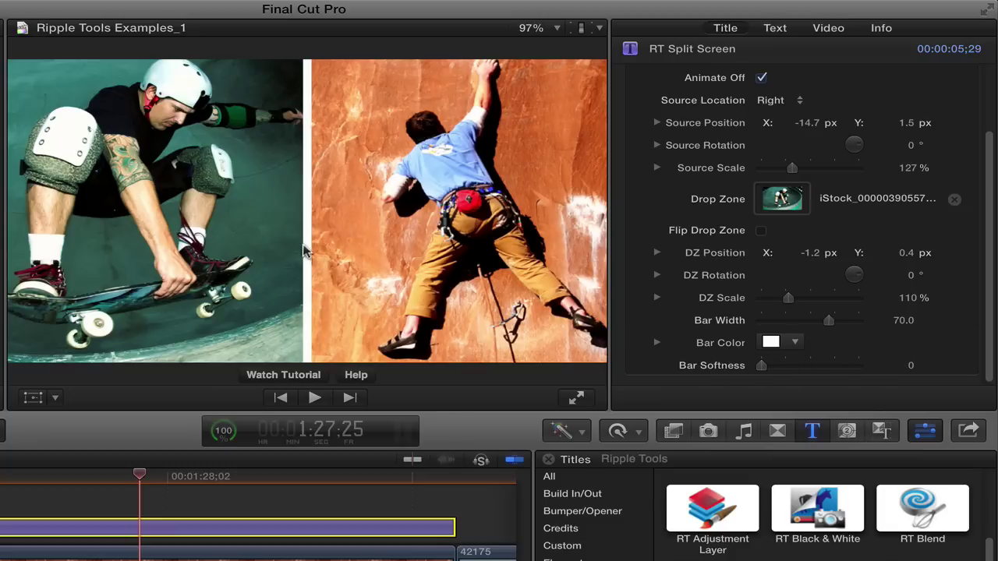
left_click(110, 476)
scroll(988, 265, "up", 3)
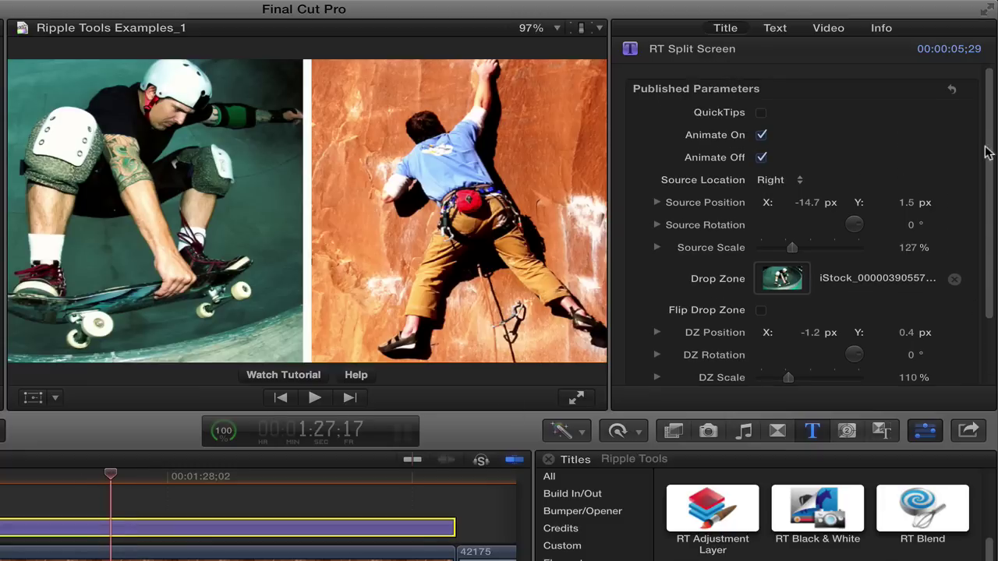
left_click(784, 182)
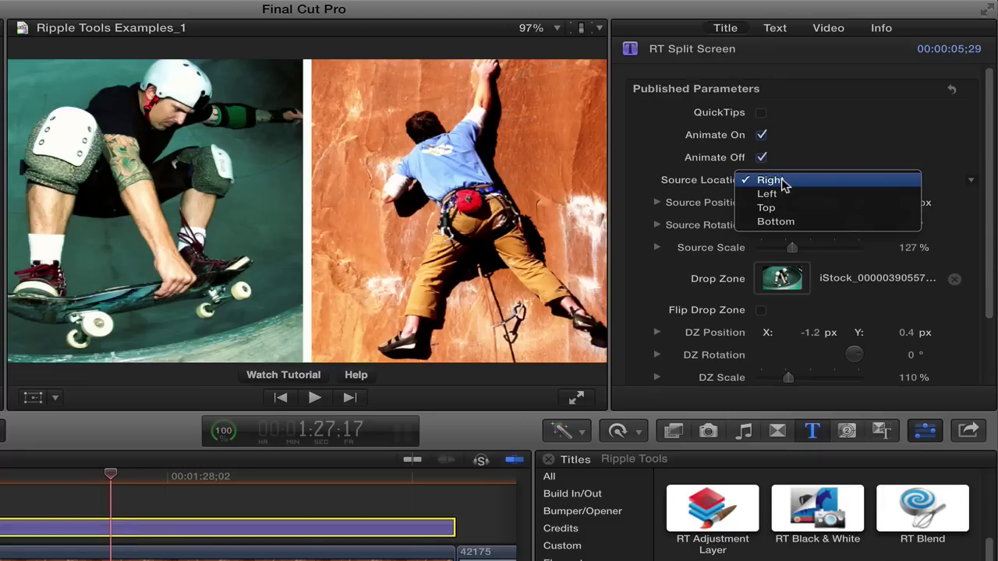
left_click(778, 194)
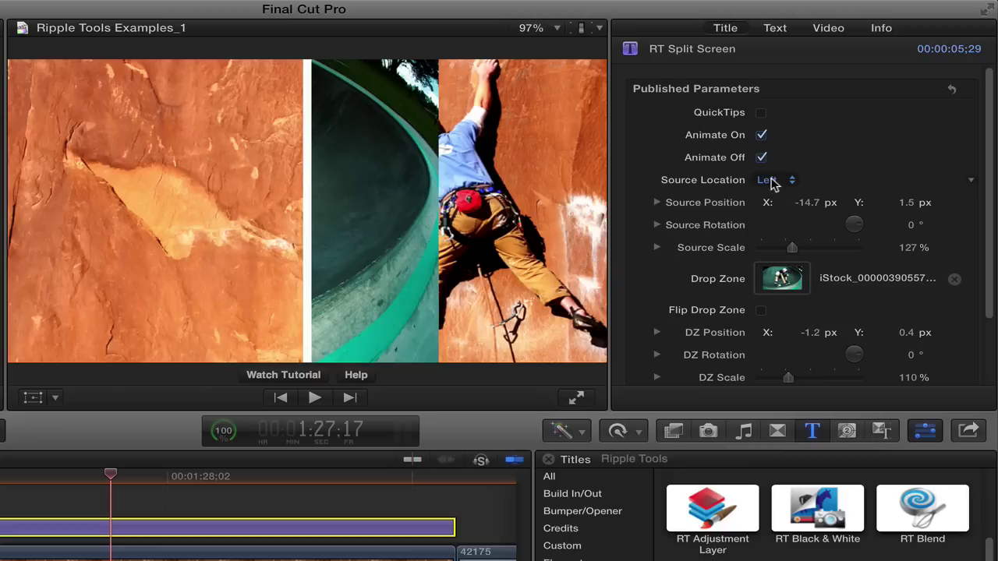
left_click(770, 181)
left_click(775, 194)
left_click(775, 183)
left_click(776, 194)
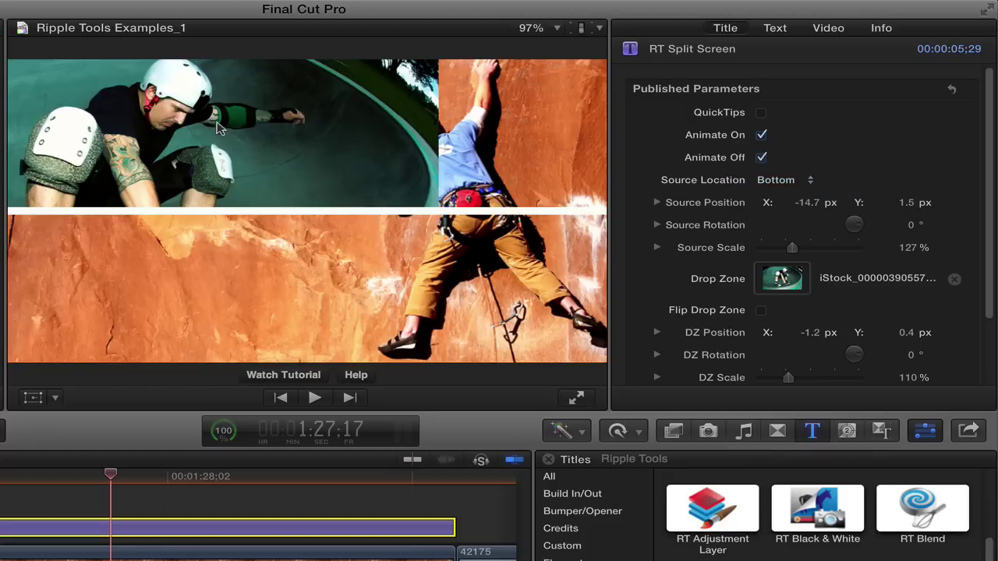
left_click(776, 180)
left_click(777, 136)
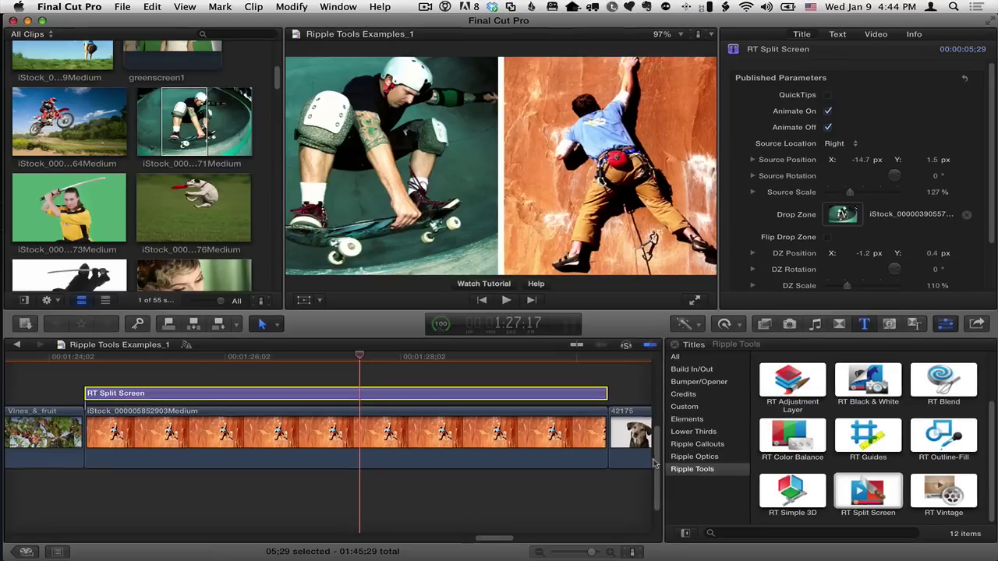
Mark a range from mid-clip to the climber clip's end and select RT Split Screen
scroll(519, 560, "up", 1)
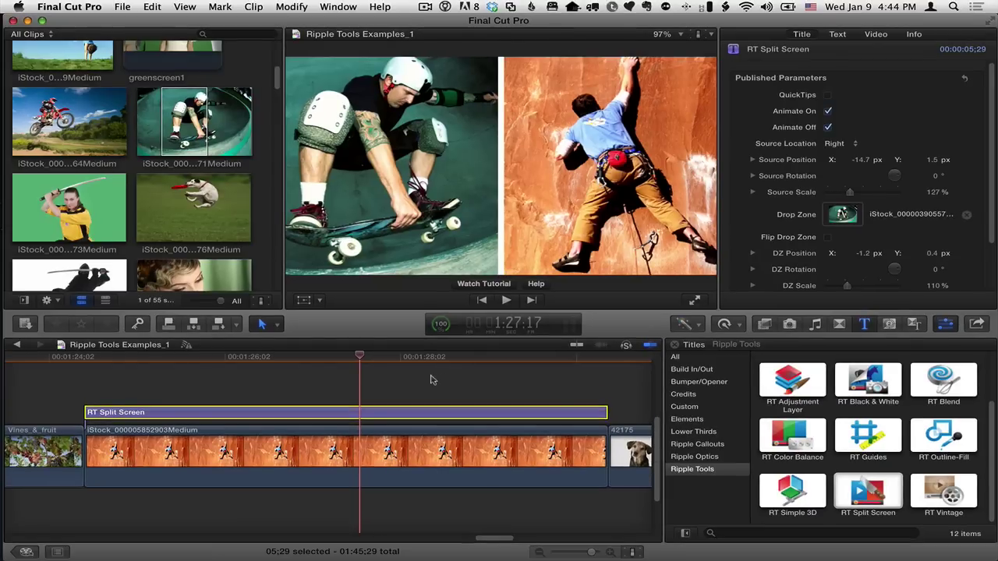
left_click_drag(94, 357, 313, 355)
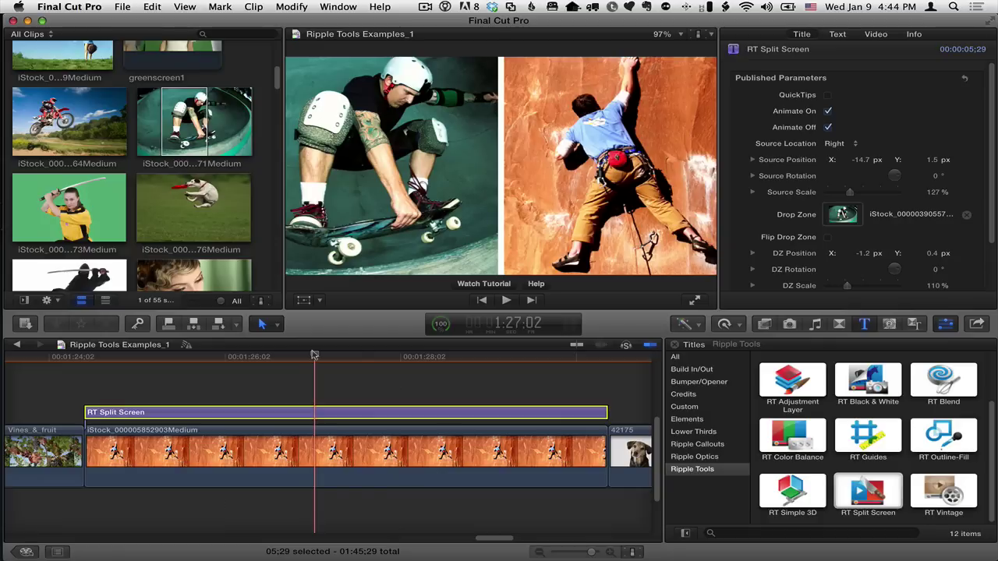
key("i")
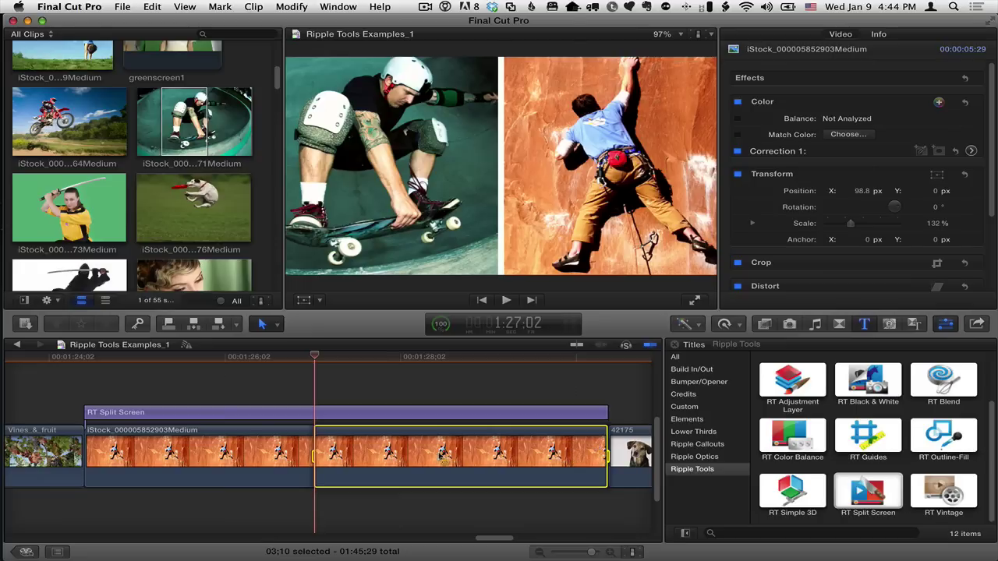
left_click(857, 493)
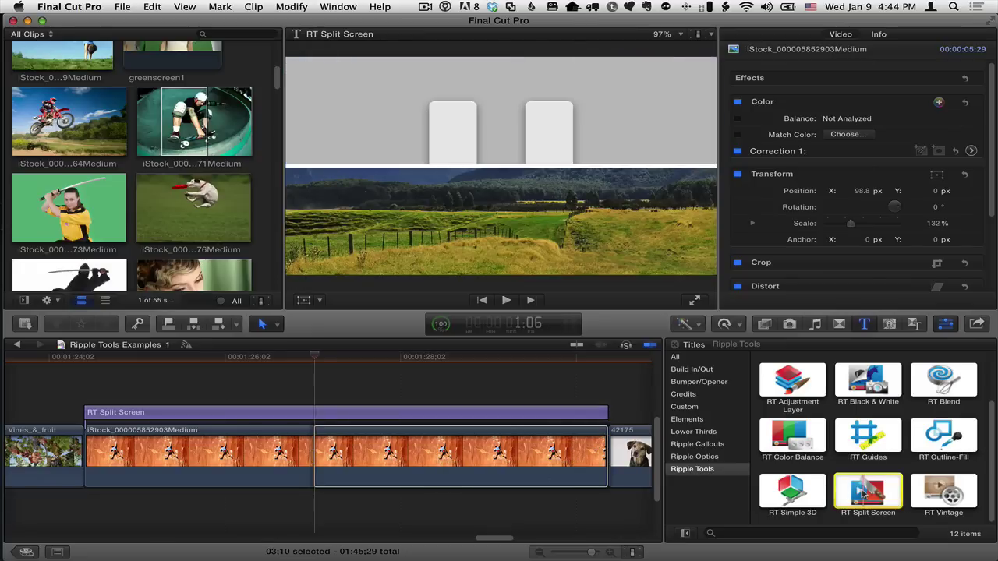
Connect the second RT Split Screen title above the first and play it back
key("q")
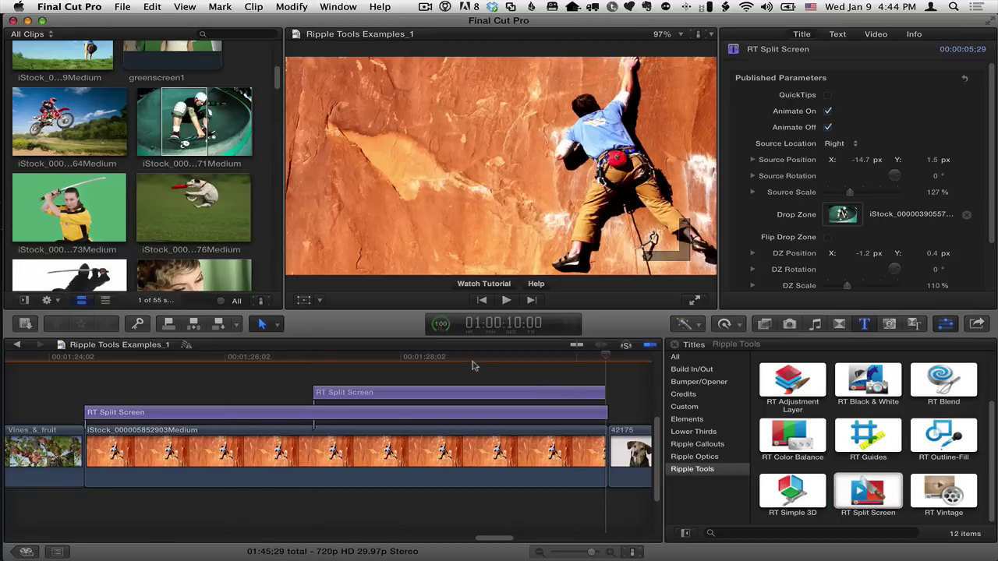
left_click(415, 356)
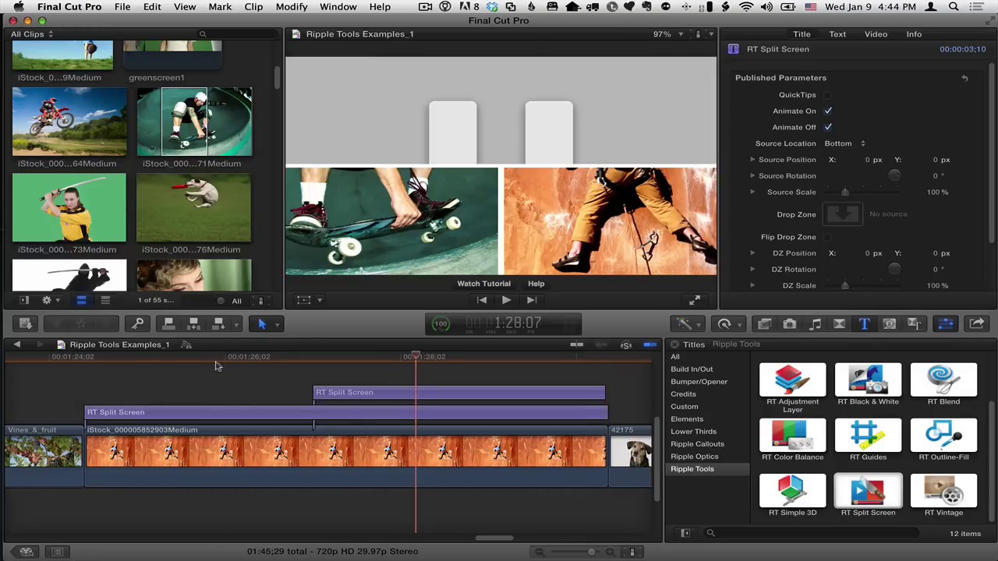
left_click(82, 360)
key("space")
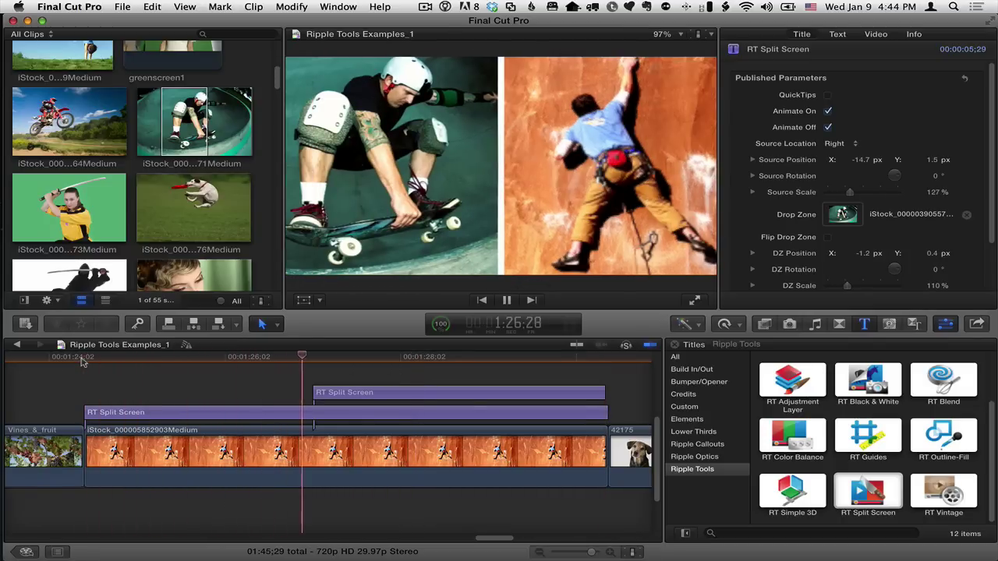
key("space")
Set the upper title's Source Location to Top
left_click(442, 393)
left_click(441, 394)
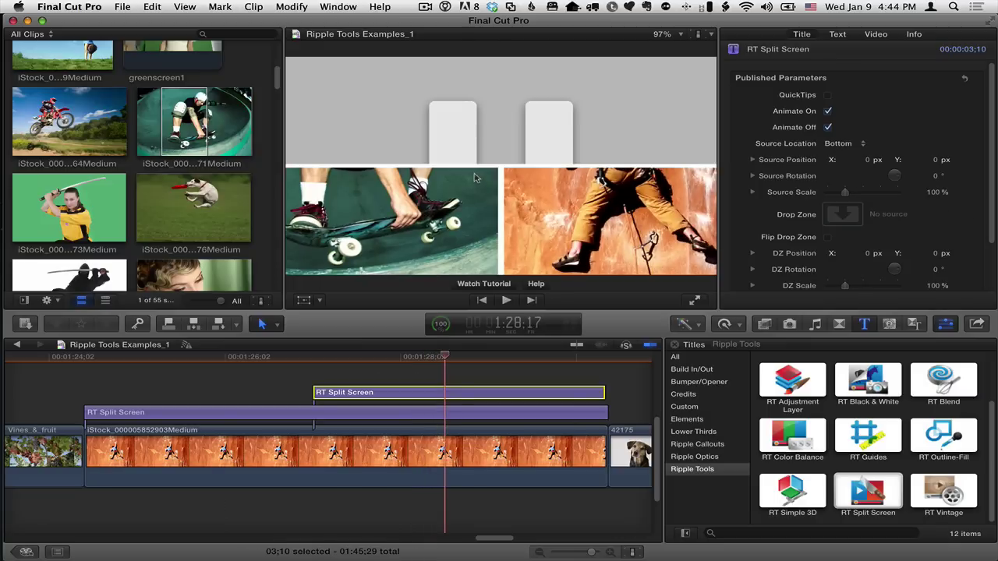
left_click(837, 143)
left_click(831, 134)
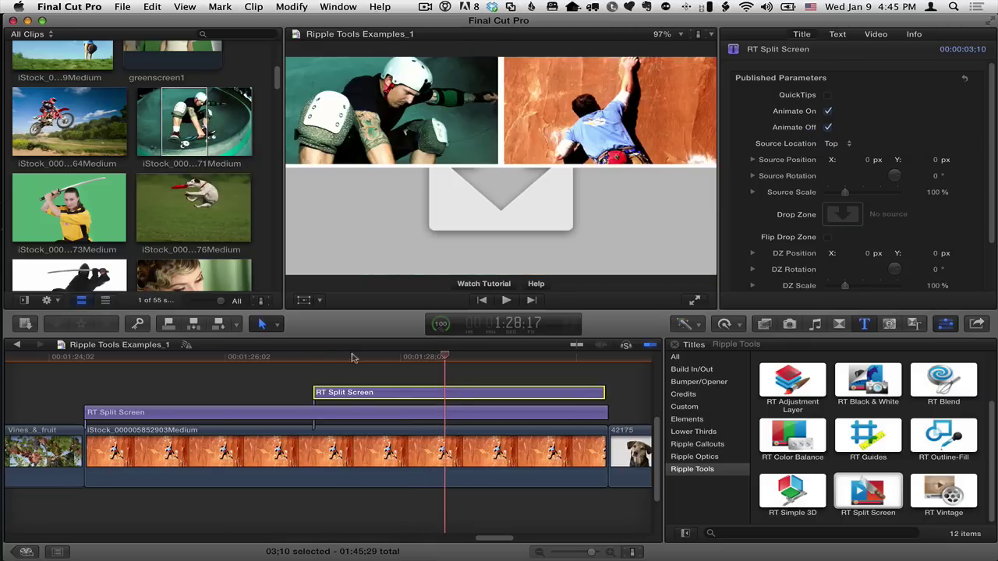
Apply the motorbike clip to the second title's lower drop zone
left_click_drag(315, 357, 448, 363)
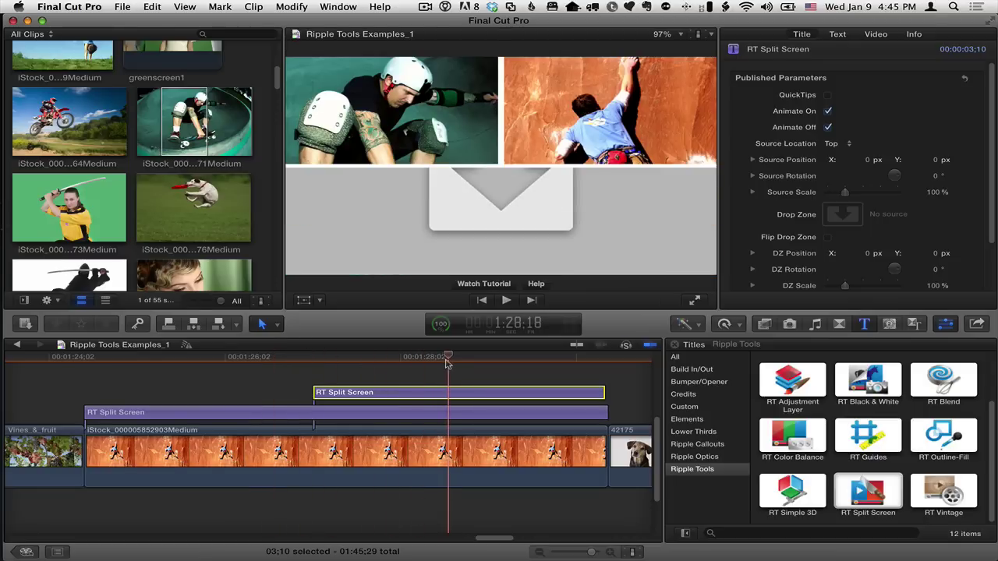
left_click(836, 218)
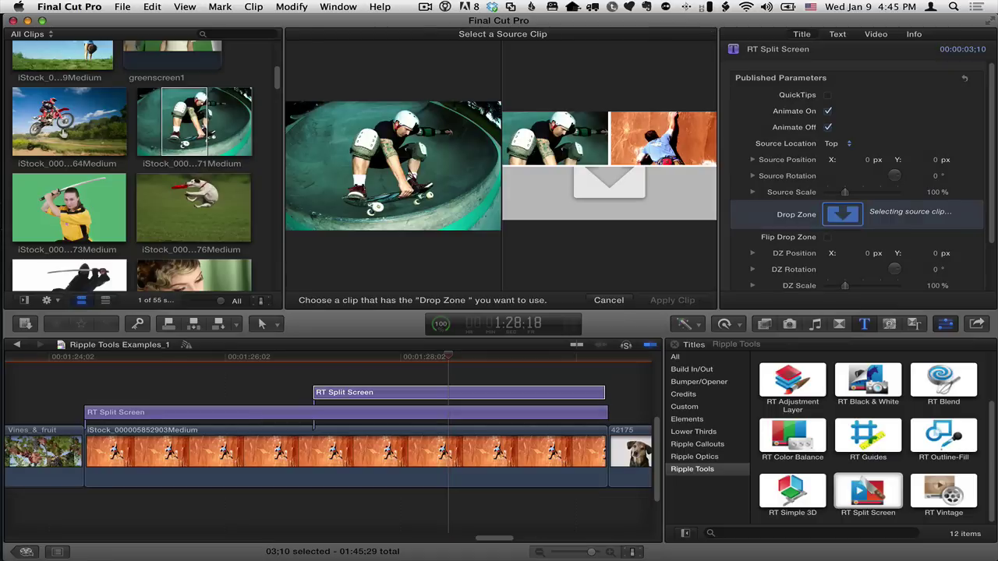
left_click(657, 301)
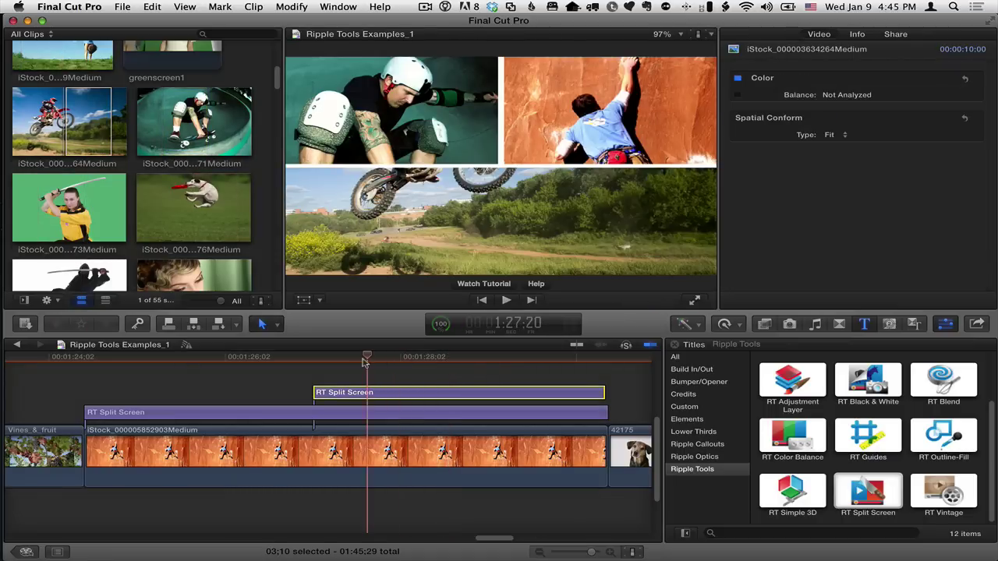
left_click(454, 365)
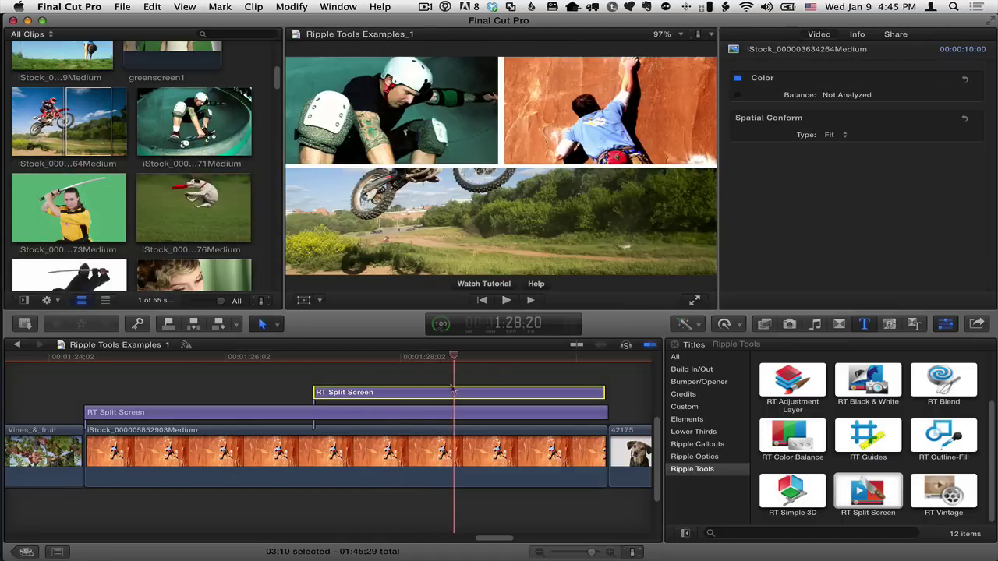
On the upper split-screen title, set DZ Position Y to about -43 px to lower the motorbike footage
left_click(450, 392)
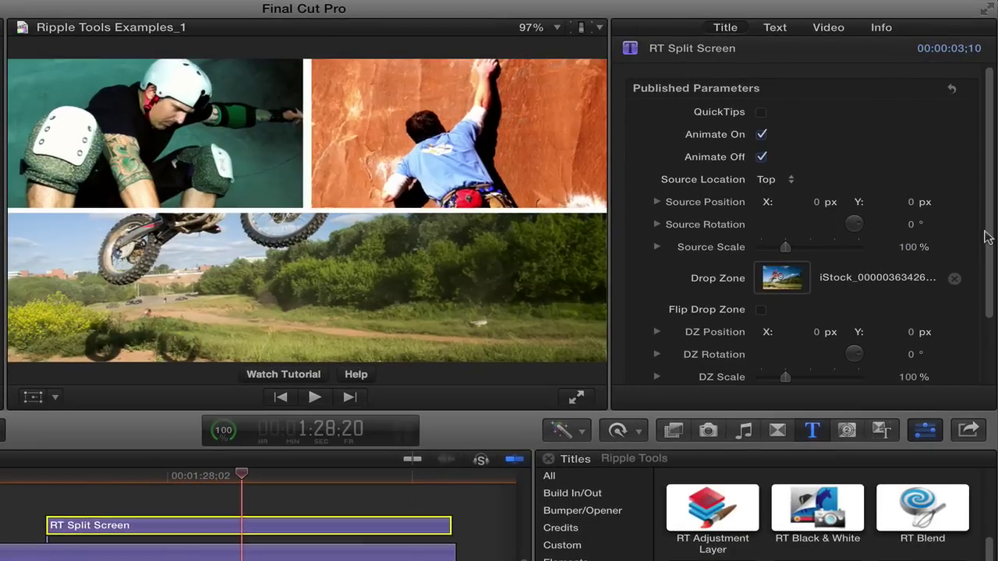
left_click_drag(985, 238, 996, 298)
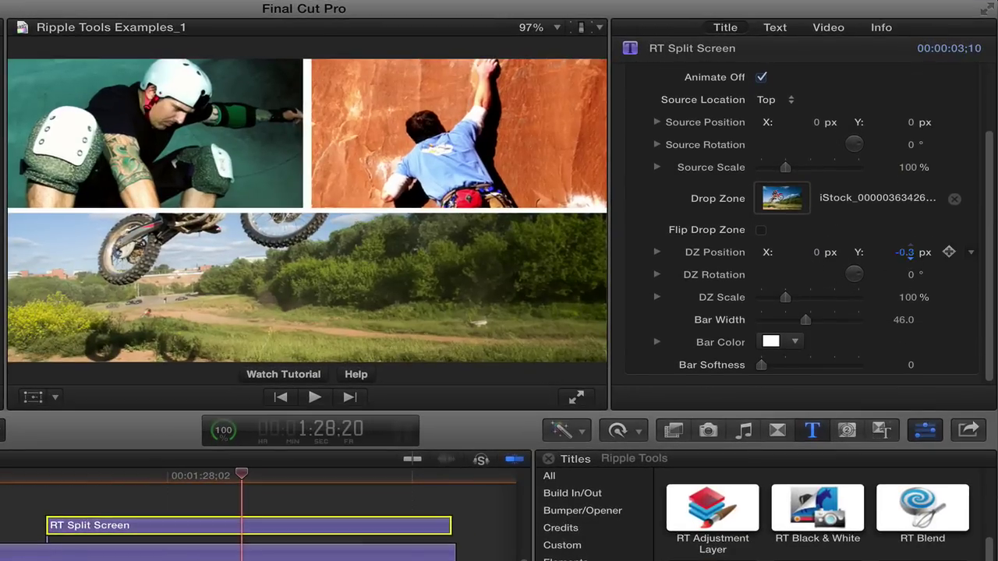
left_click_drag(905, 252, 904, 285)
Play back and scrub the titles to check the motorbike panel and the third panel's entrance
key("/")
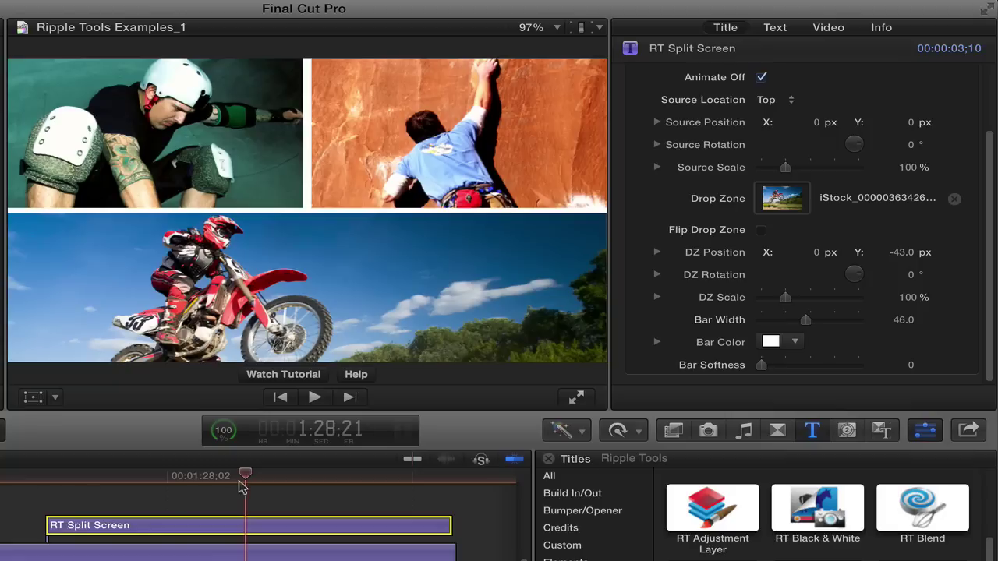
left_click_drag(242, 480, 245, 473)
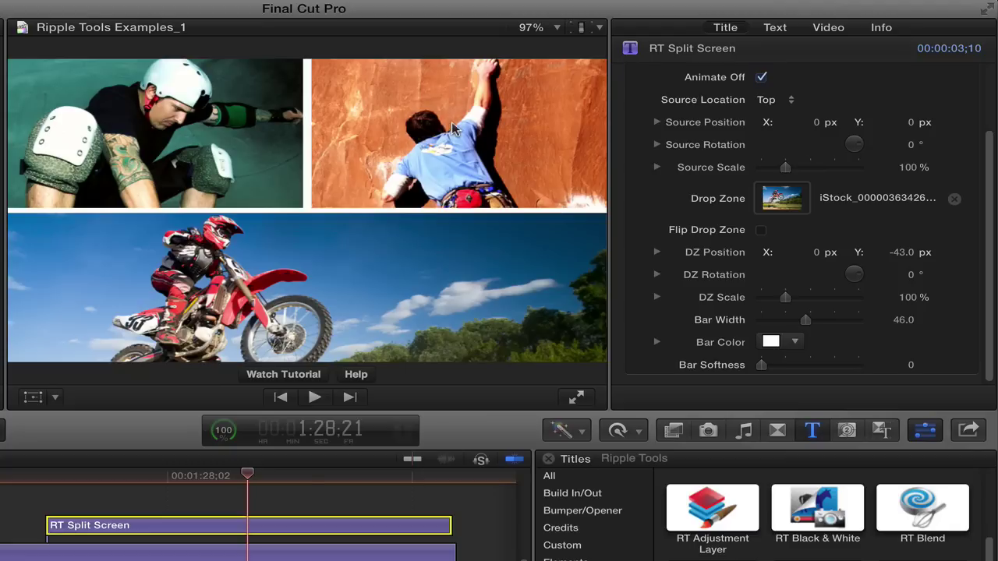
left_click_drag(129, 479, 0, 485)
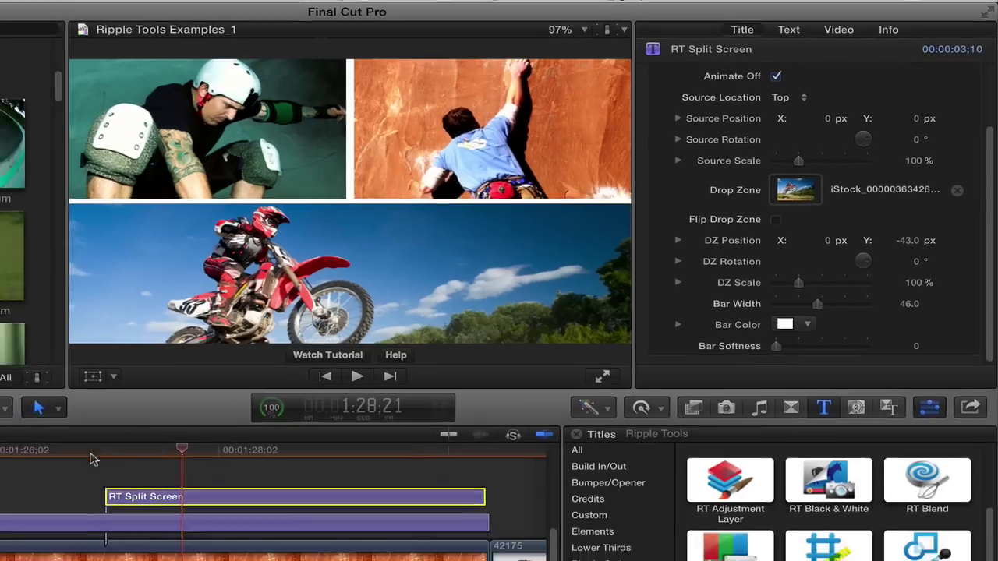
left_click_drag(213, 363, 421, 363)
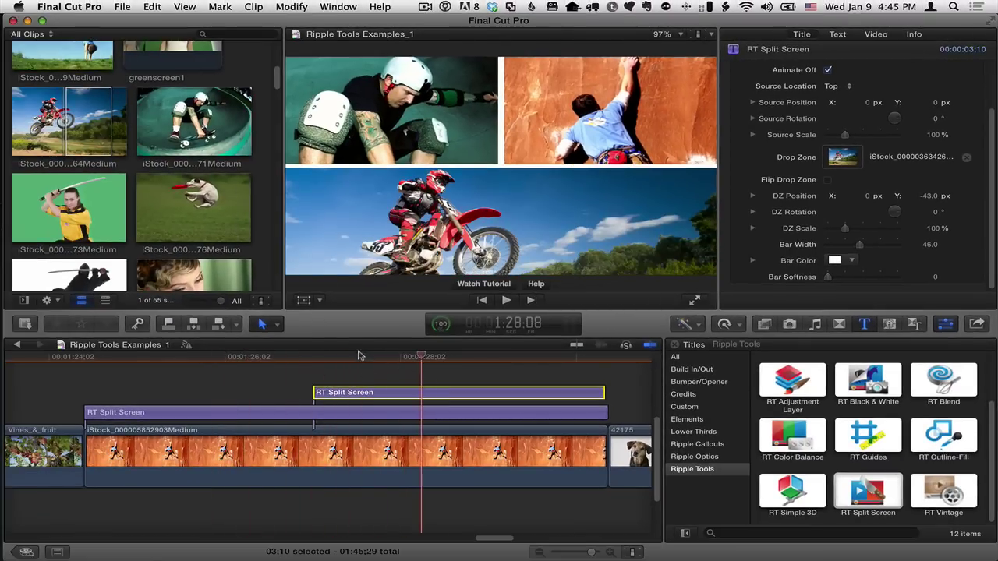
On the lower split-screen title, add a starting keyframe for the climber's Source Position
mouse_move(359, 356)
left_mouse_down()
mouse_move(312, 357)
mouse_move(370, 357)
left_mouse_up()
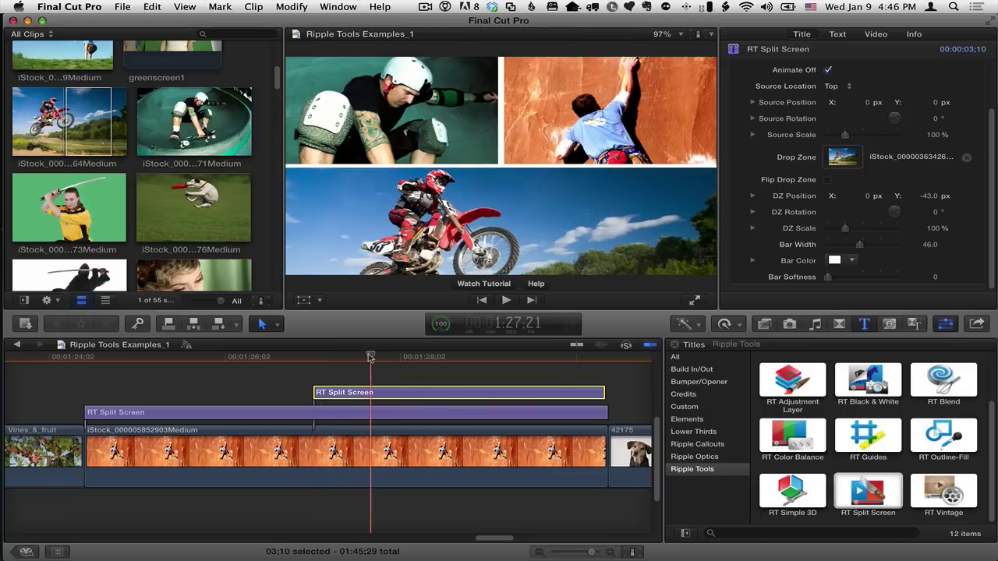
left_click(375, 447)
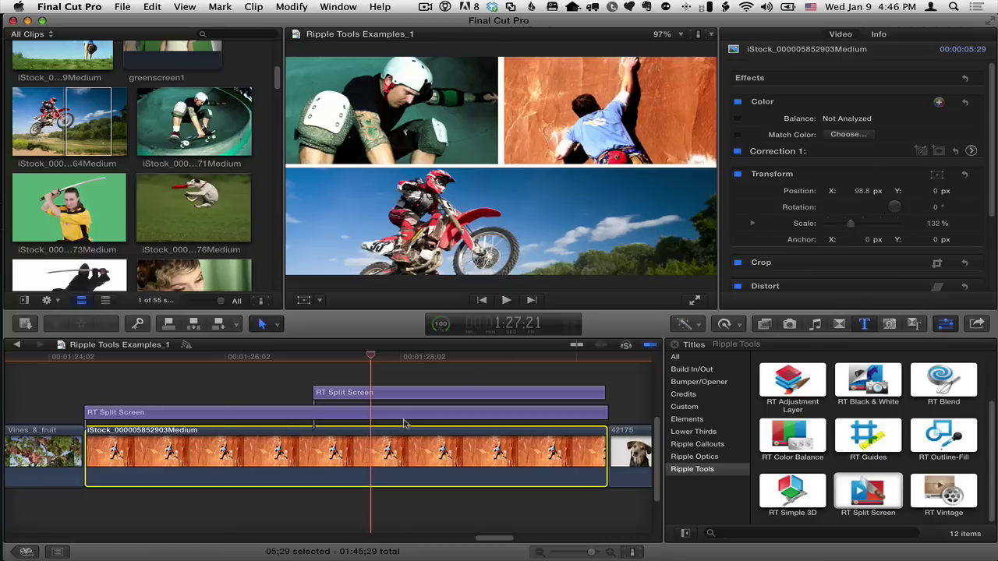
left_click(372, 411)
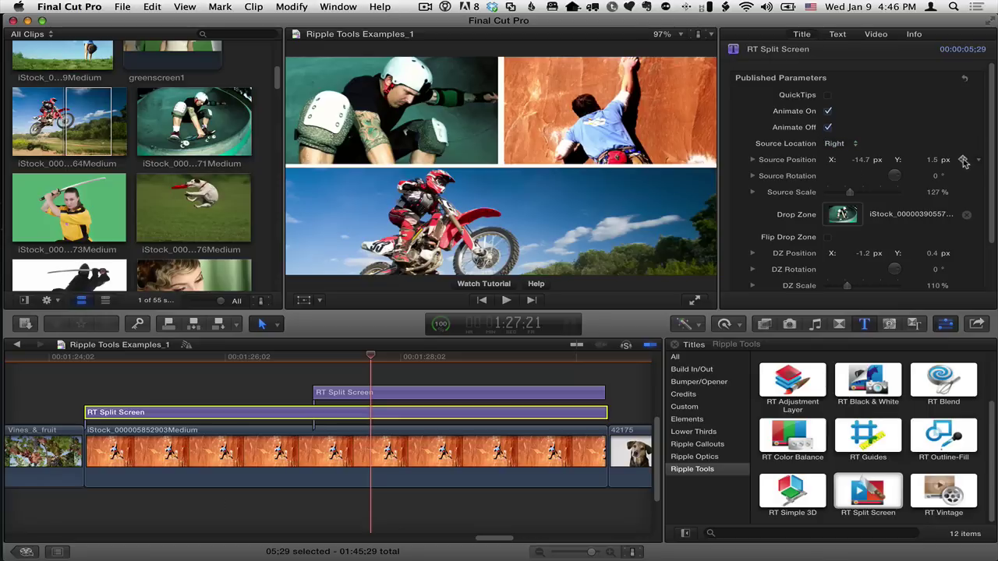
left_click(964, 161)
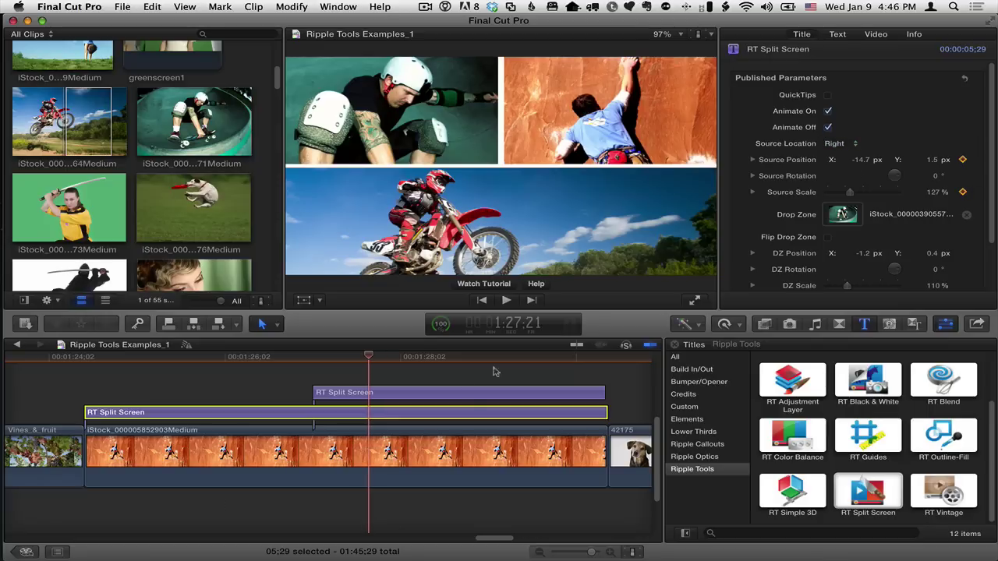
Later in the title, set climber Scale to 100% and position to X 0.4, Y 20.5 px, then review
left_click_drag(377, 356, 386, 354)
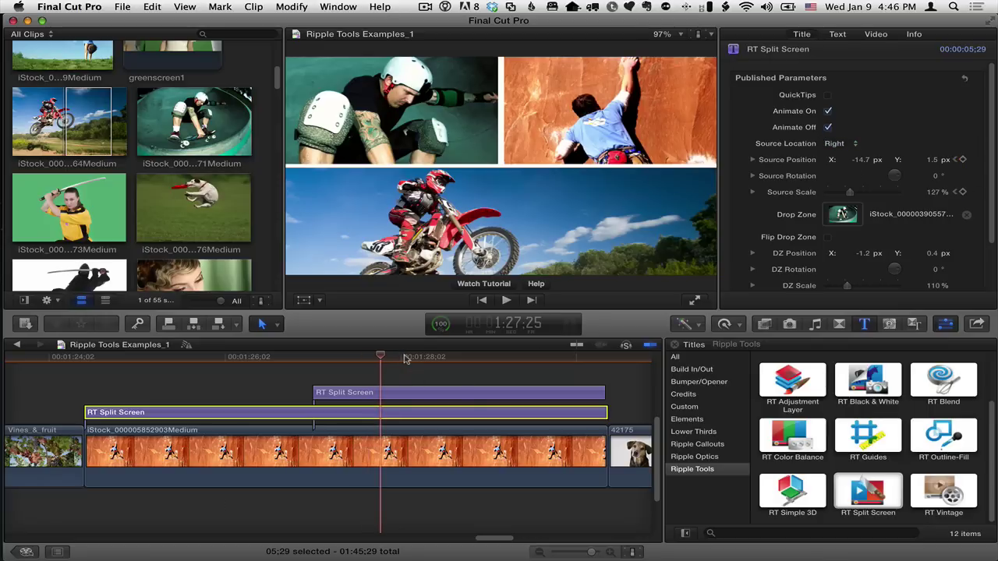
left_click(398, 358)
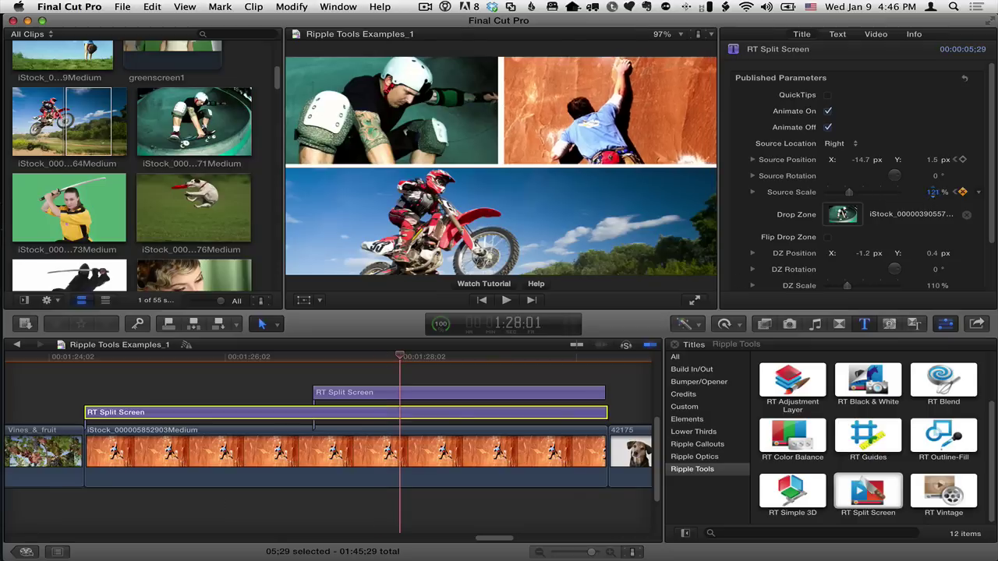
left_click_drag(933, 192, 908, 192)
left_click_drag(860, 159, 947, 159)
left_click_drag(309, 360, 447, 357)
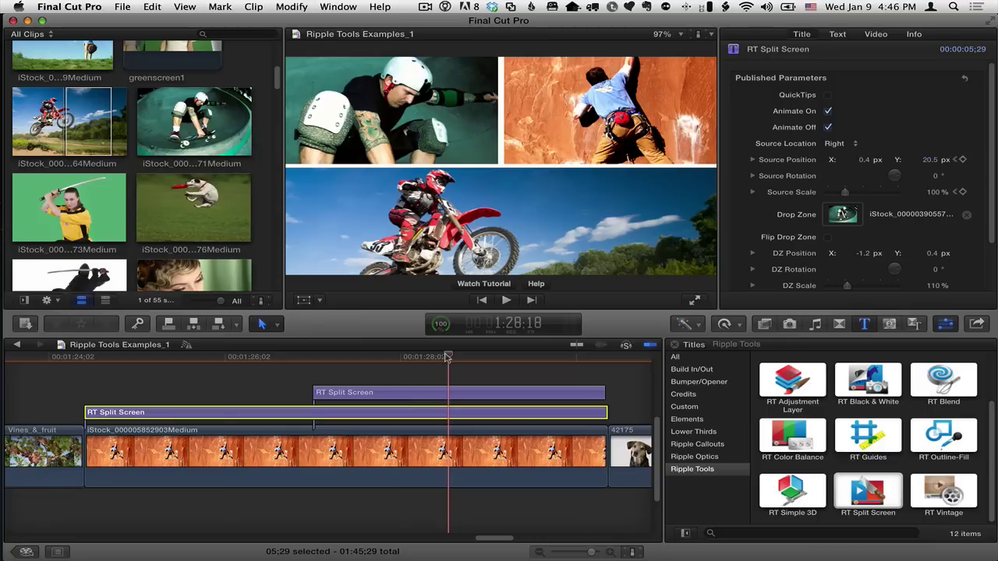
mouse_move(447, 357)
left_mouse_down()
mouse_move(488, 357)
mouse_move(459, 357)
left_mouse_up()
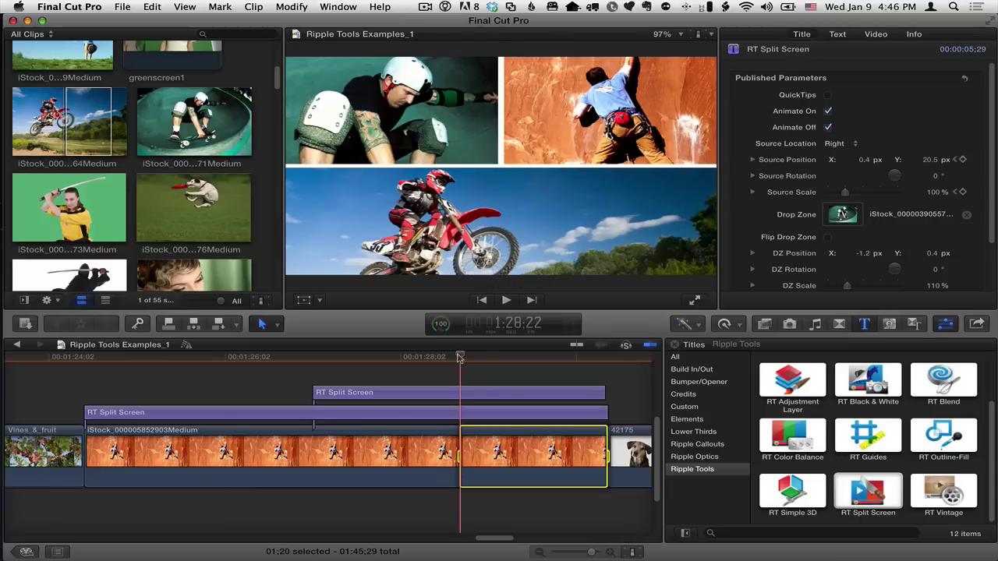
Add a third RT Split Screen title over the range after the playhead and preview it
key("c")
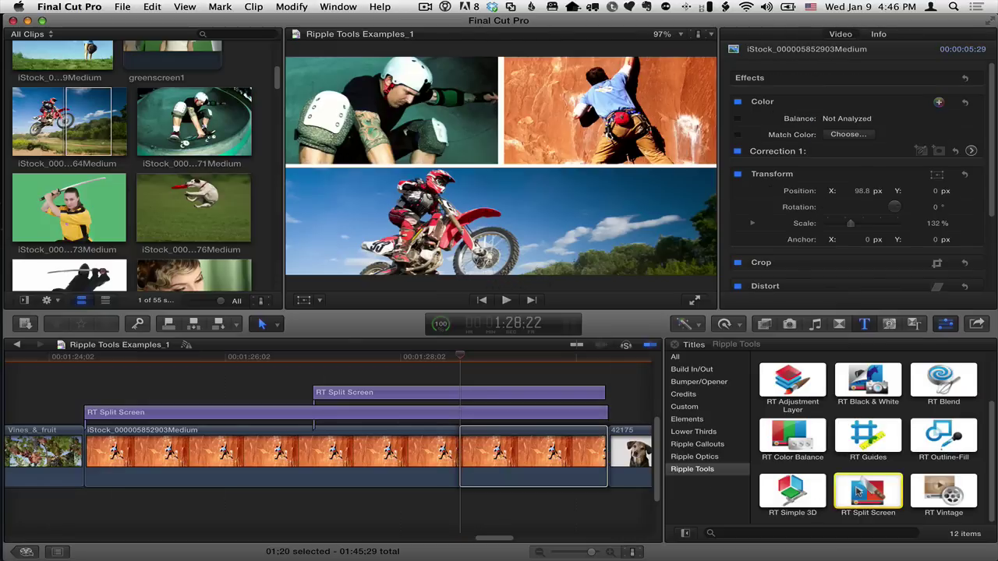
double_click(858, 490)
left_click(405, 356)
left_click_drag(405, 355, 539, 363)
Apply the sword-wielding woman clip to the new title's top drop zone
left_click(540, 374)
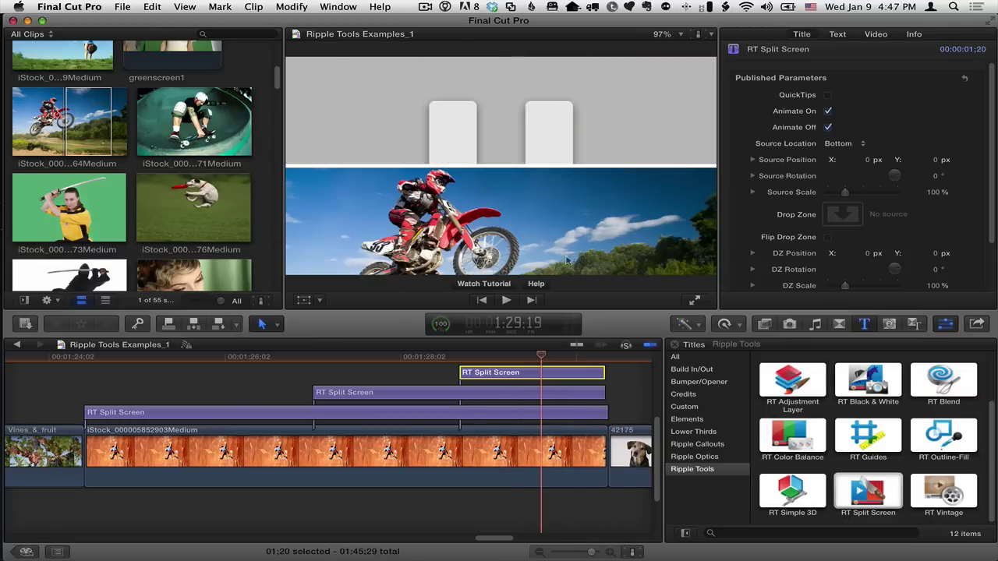
left_click(843, 216)
left_click(101, 226)
left_click(675, 300)
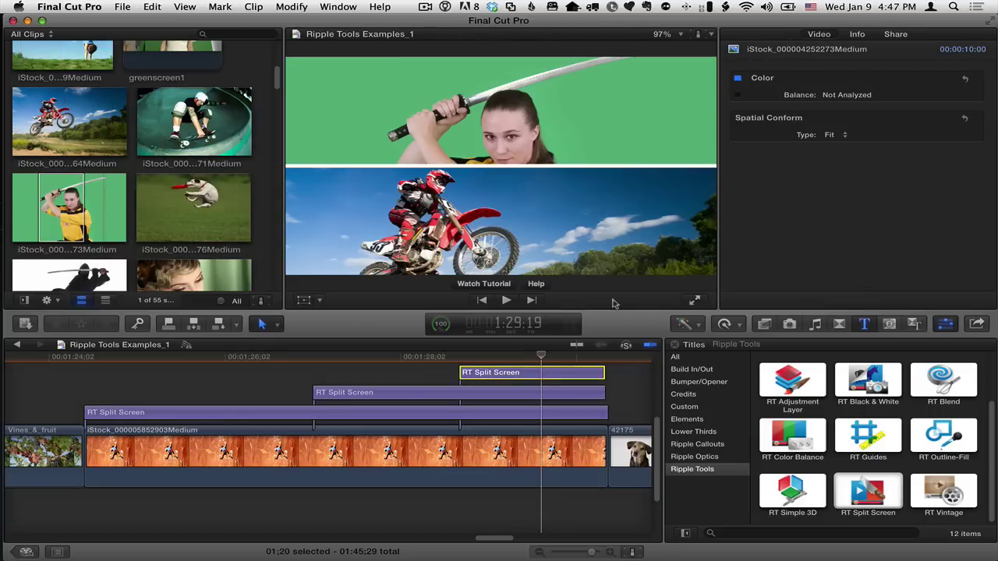
Set the newest title's DZ Position Y to 7.8 px to reframe the woman
left_click(541, 372)
left_click(534, 359)
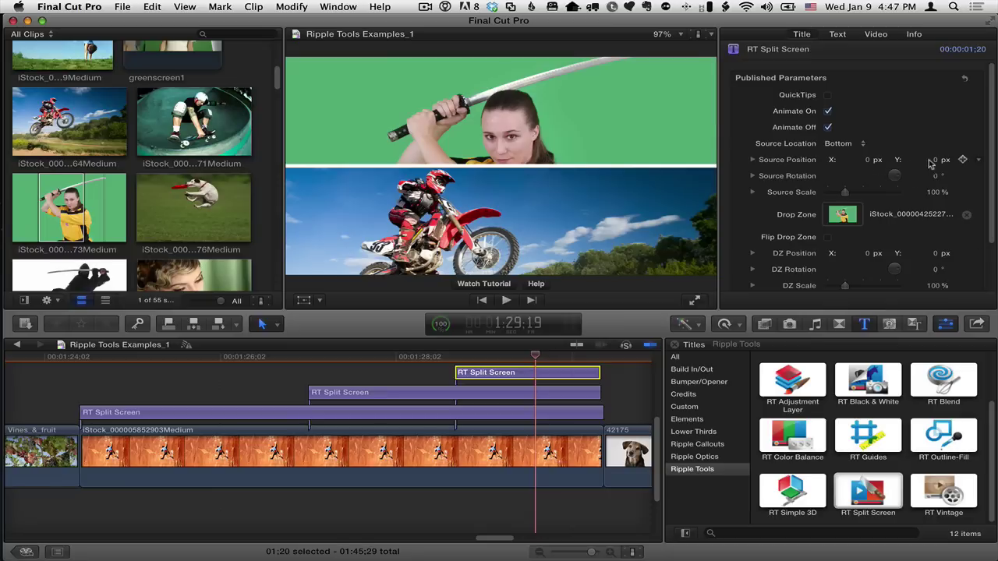
left_click_drag(934, 159, 923, 165)
left_click_drag(931, 252, 931, 244)
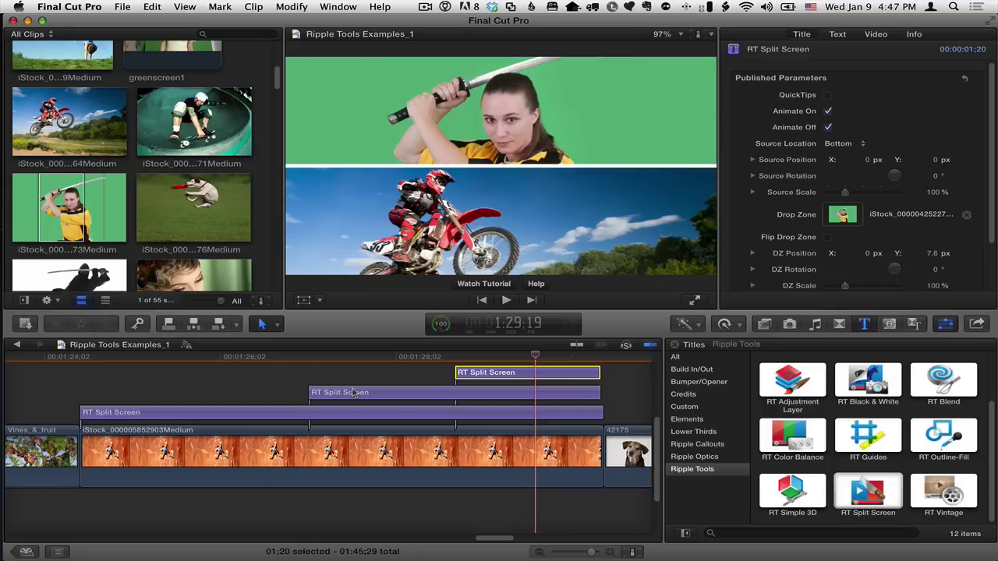
Deselect the title and scrub through all three stacked split-screen titles
left_click(272, 371)
left_click(91, 359)
left_click_drag(110, 361, 511, 352)
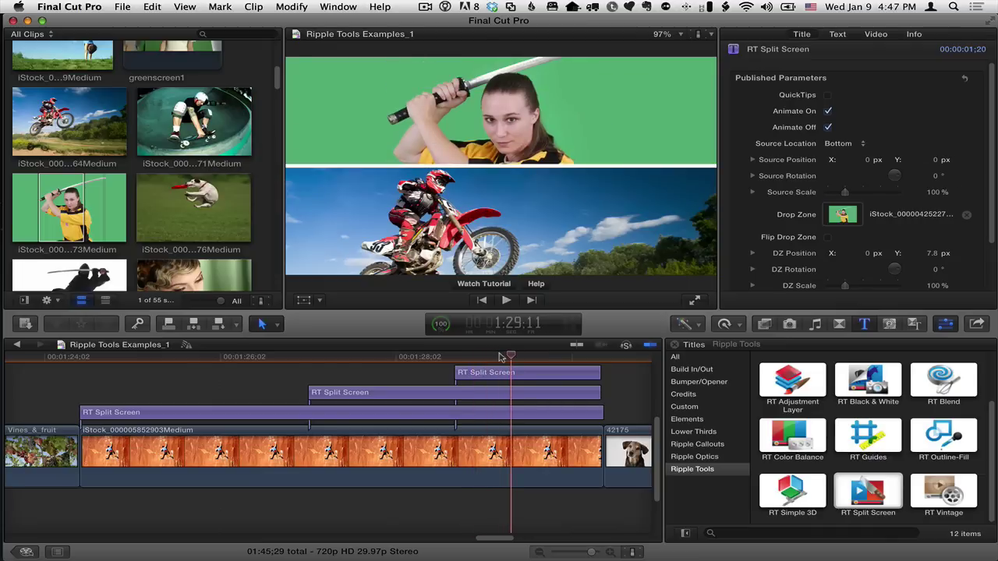